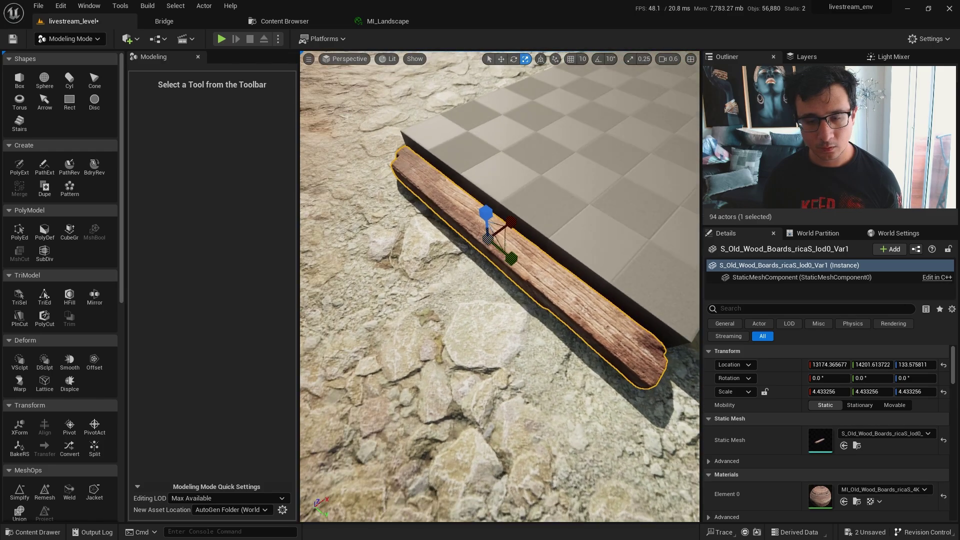
# Step: Move the old wood board inward onto the platform's edge and raise it to rest on the top surface
pyautogui.press('w')
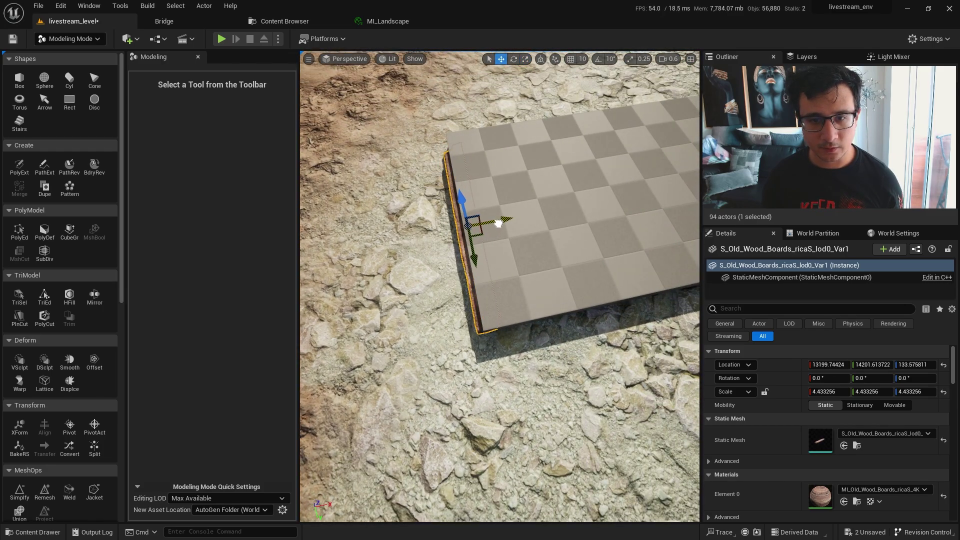
pyautogui.moveTo(499, 223); pyautogui.dragTo(502, 223)
pyautogui.moveTo(498, 234); pyautogui.dragTo(565, 185, button='right')
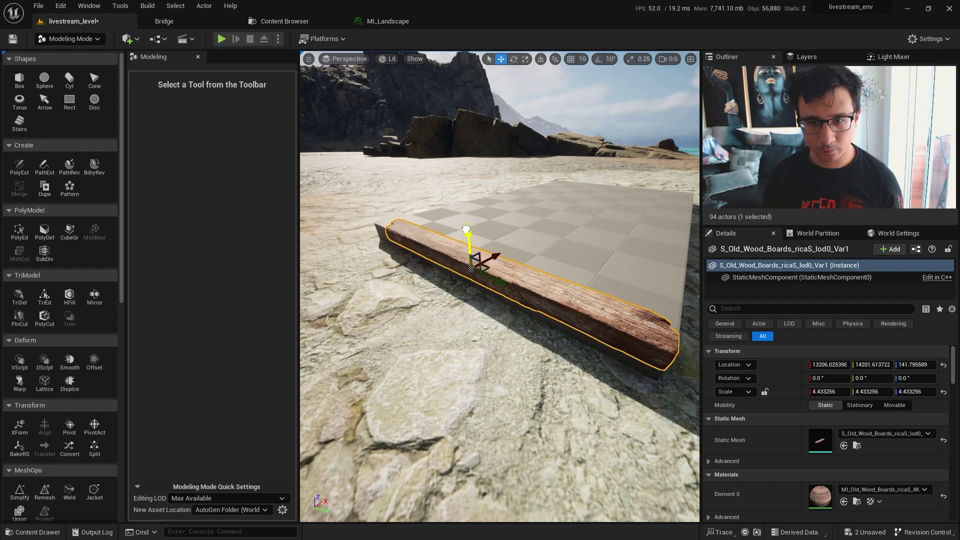
pyautogui.moveTo(467, 229); pyautogui.dragTo(477, 315, button='right')
pyautogui.press('e')
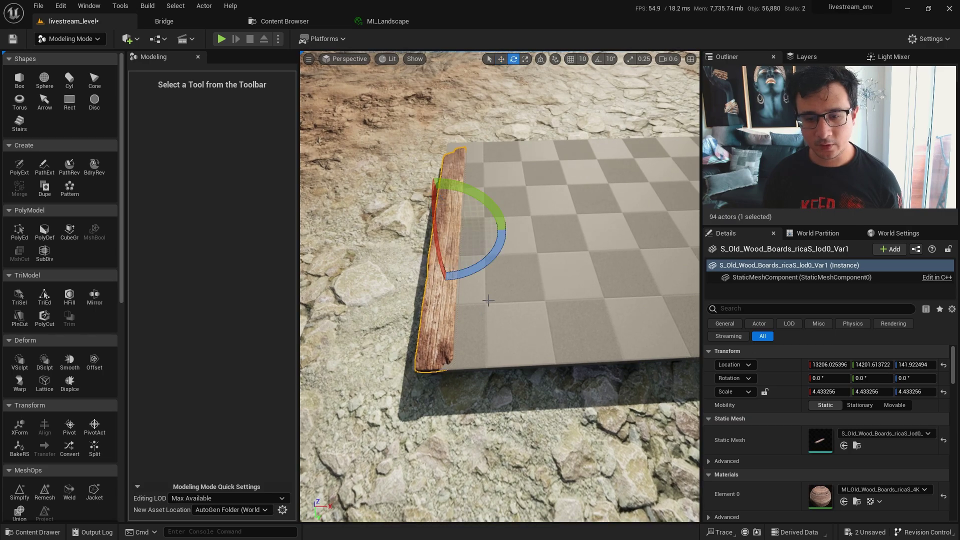
# Step: Switch to Selection mode, place a second old wood board beside the first and scale it uniformly to about 3.68
pyautogui.hotkey('ctrl', 'space')
pyautogui.hotkey('shift', '1')
pyautogui.moveTo(505, 246)
pyautogui.mouseDown(button='right')
pyautogui.moveTo(515, 255)
pyautogui.moveTo(505, 245)
pyautogui.mouseUp(button='right')
pyautogui.hotkey('ctrl', 'space')
pyautogui.hotkey('ctrl', 'space')
pyautogui.moveTo(490, 439); pyautogui.dragTo(297, 272)
pyautogui.press('r')
pyautogui.press('w')
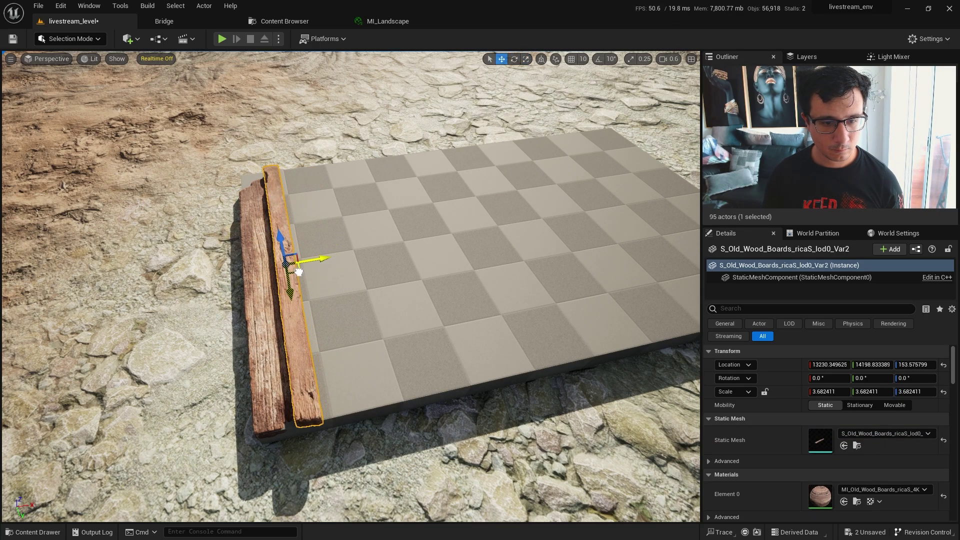
# Step: Lower the second board until it sits level with the first board
pyautogui.scroll(-2, 298, 240)
pyautogui.moveTo(298, 271); pyautogui.dragTo(295, 200, button='right')
pyautogui.press('q')
pyautogui.scroll(3, 301, 208)
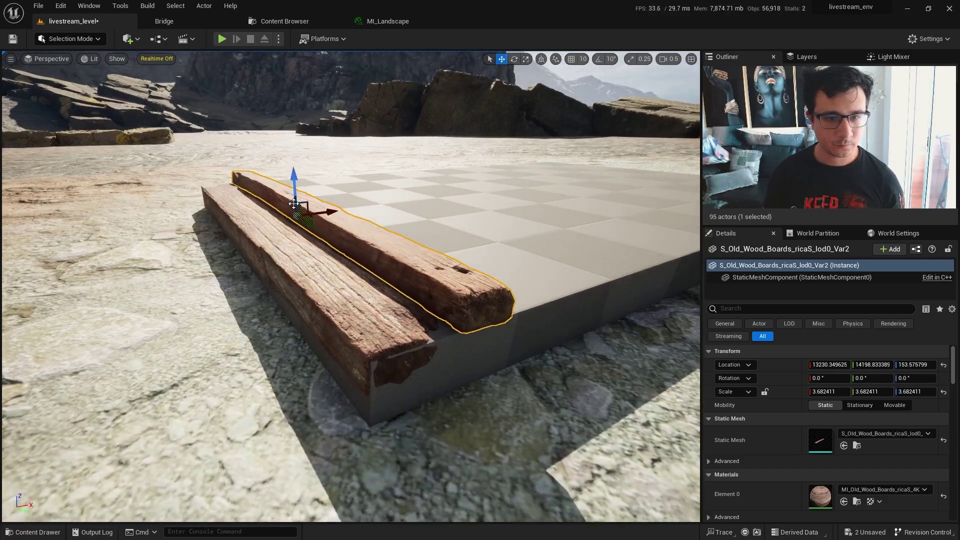
pyautogui.moveTo(293, 179); pyautogui.dragTo(291, 195)
# Step: Duplicate the boards repeatedly along the platform to form a continuous row of eight planks
pyautogui.moveTo(291, 195); pyautogui.dragTo(311, 239, button='right')
pyautogui.keyDown('ctrl'); pyautogui.click(310, 239); pyautogui.keyUp('ctrl')
pyautogui.keyDown('alt'); pyautogui.moveTo(345, 239); pyautogui.dragTo(424, 235); pyautogui.keyUp('alt')
pyautogui.moveTo(424, 235); pyautogui.dragTo(294, 287, button='right')
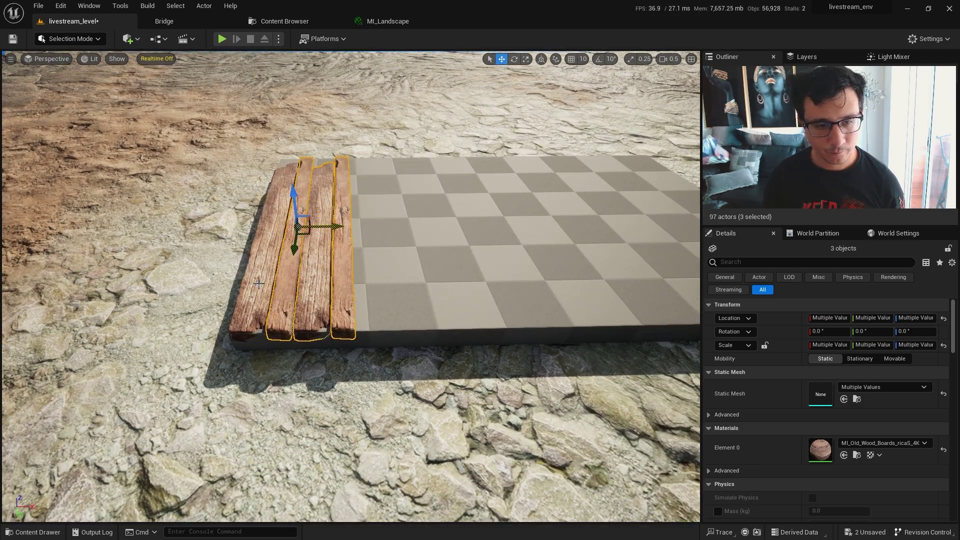
pyautogui.keyDown('alt'); pyautogui.moveTo(307, 234); pyautogui.dragTo(465, 229); pyautogui.keyUp('alt')
pyautogui.moveTo(466, 229); pyautogui.dragTo(448, 233, button='right')
# Step: Place another old wood board variant past the end of the row and scale it uniformly to about 3.84
pyautogui.hotkey('ctrl', 'space')
pyautogui.moveTo(540, 442); pyautogui.dragTo(396, 238)
pyautogui.press('r')
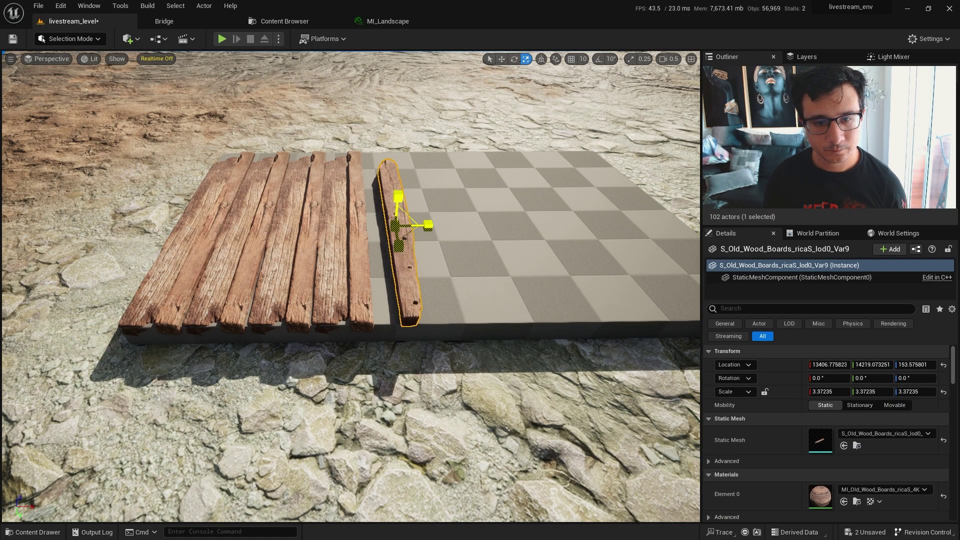
pyautogui.moveTo(415, 209); pyautogui.dragTo(376, 253, button='right')
pyautogui.press('w')
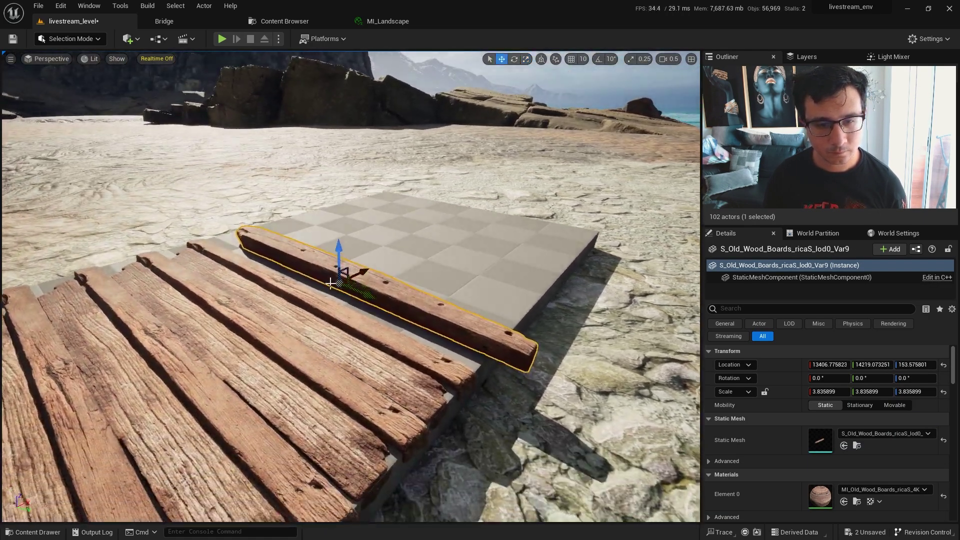
# Step: Move the new board against the row, reduce its Z scale to about 3.4 and lower it level with the others
pyautogui.moveTo(356, 282); pyautogui.dragTo(322, 272)
pyautogui.moveTo(321, 273); pyautogui.dragTo(320, 240, button='right')
pyautogui.press('r')
pyautogui.moveTo(344, 322); pyautogui.dragTo(342, 330)
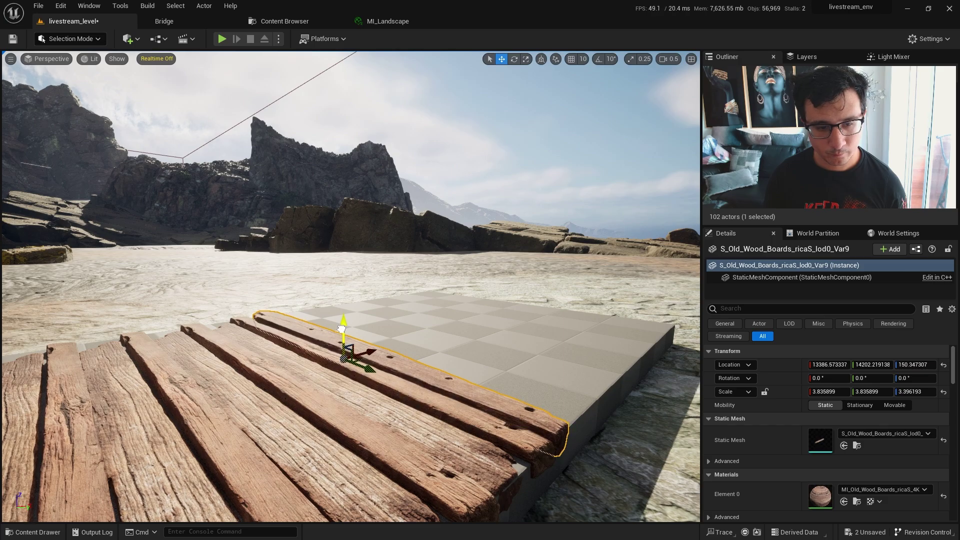
pyautogui.moveTo(341, 330)
pyautogui.mouseDown(button='right')
pyautogui.moveTo(331, 337)
pyautogui.moveTo(347, 325)
pyautogui.moveTo(338, 323)
pyautogui.mouseUp(button='right')
# Step: Try further old wood board variants on the empty part of the platform, then delete them
pyautogui.hotkey('ctrl', 'space')
pyautogui.moveTo(603, 453); pyautogui.dragTo(392, 240)
pyautogui.click(361, 273)
pyautogui.press('r')
pyautogui.moveTo(362, 270); pyautogui.dragTo(376, 345, button='right')
pyautogui.press('w')
pyautogui.press('Delete')
pyautogui.hotkey('ctrl', 'space')
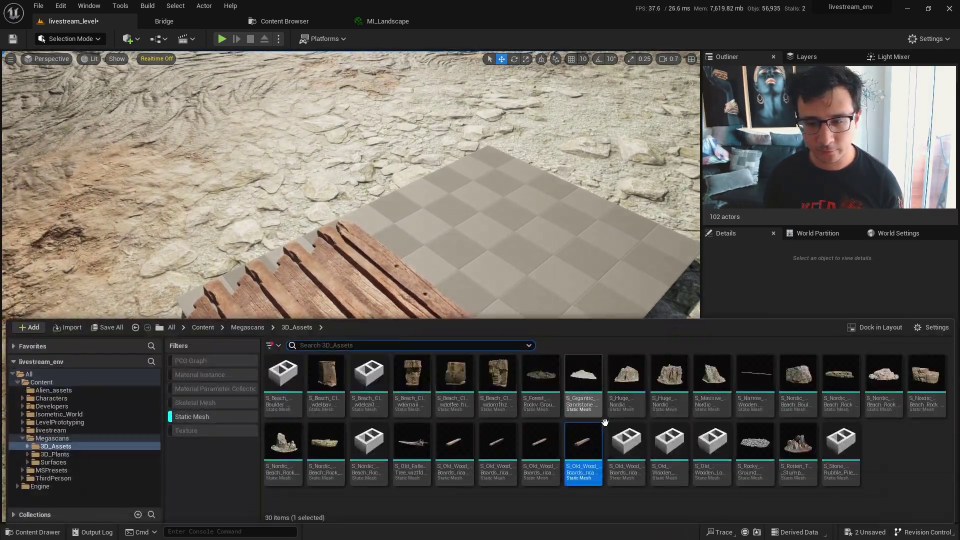
pyautogui.moveTo(521, 288); pyautogui.dragTo(502, 309)
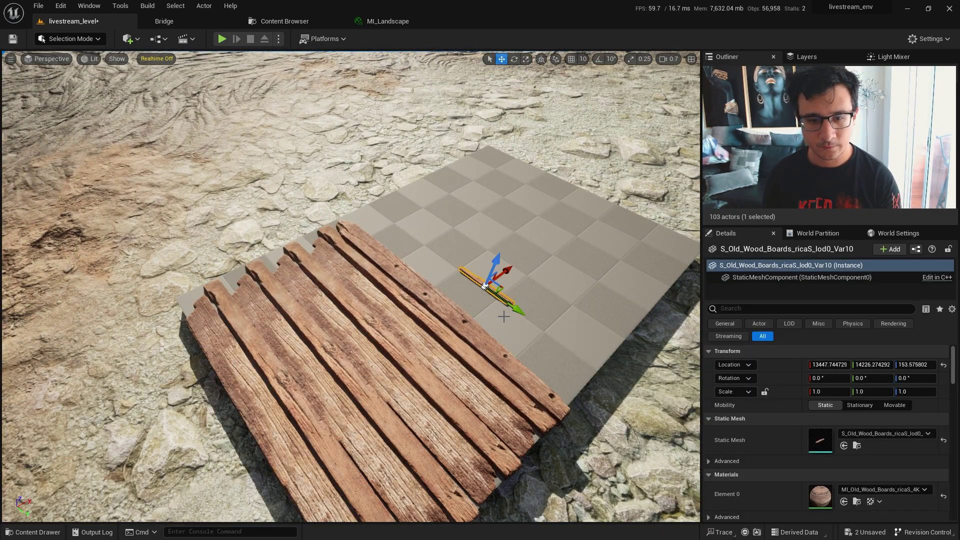
pyautogui.press('Delete')
# Step: Try the old wooden beam beside the row, rotated to about -87° around Z, then delete it
pyautogui.hotkey('ctrl', 'space')
pyautogui.moveTo(667, 434); pyautogui.dragTo(487, 296)
pyautogui.moveTo(488, 299); pyautogui.dragTo(381, 268, button='right')
pyautogui.moveTo(438, 305); pyautogui.dragTo(449, 381, button='right')
pyautogui.press('e')
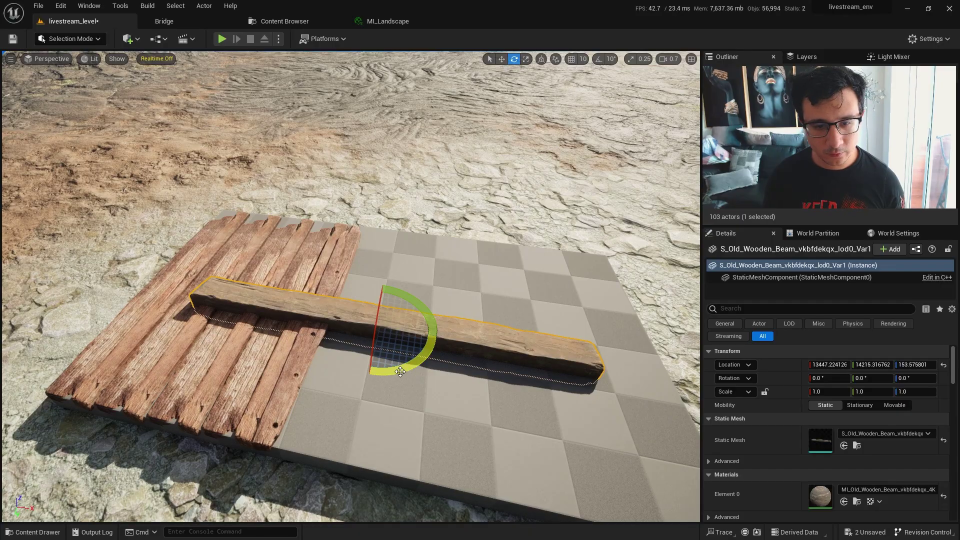
pyautogui.moveTo(400, 372); pyautogui.dragTo(388, 280)
pyautogui.moveTo(392, 280); pyautogui.dragTo(414, 369, button='right')
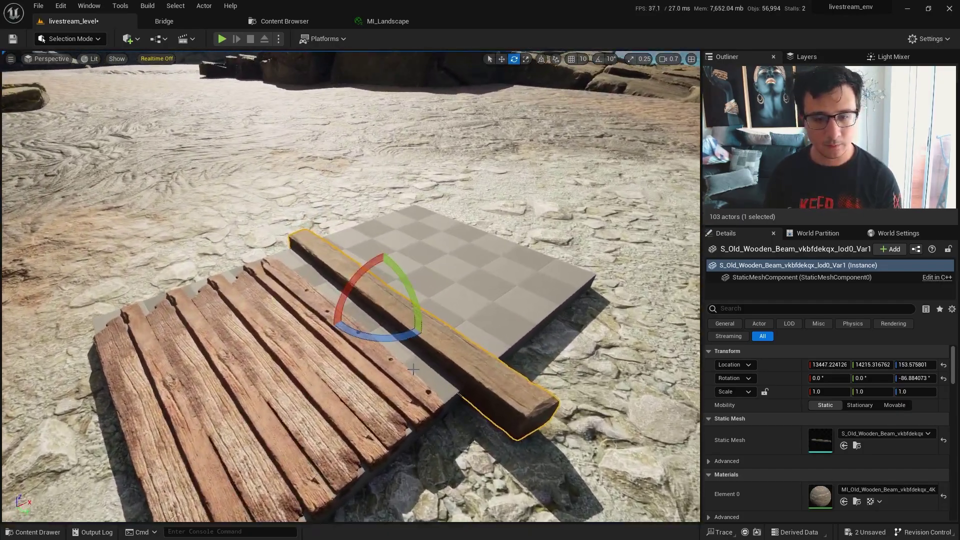
pyautogui.press('Delete')
# Step: Place the old wooden log on the platform and rotate it to about -87° around Z, parallel to the boards
pyautogui.hotkey('ctrl', 'space')
pyautogui.moveTo(710, 441); pyautogui.dragTo(352, 307)
pyautogui.moveTo(353, 307); pyautogui.dragTo(403, 285, button='right')
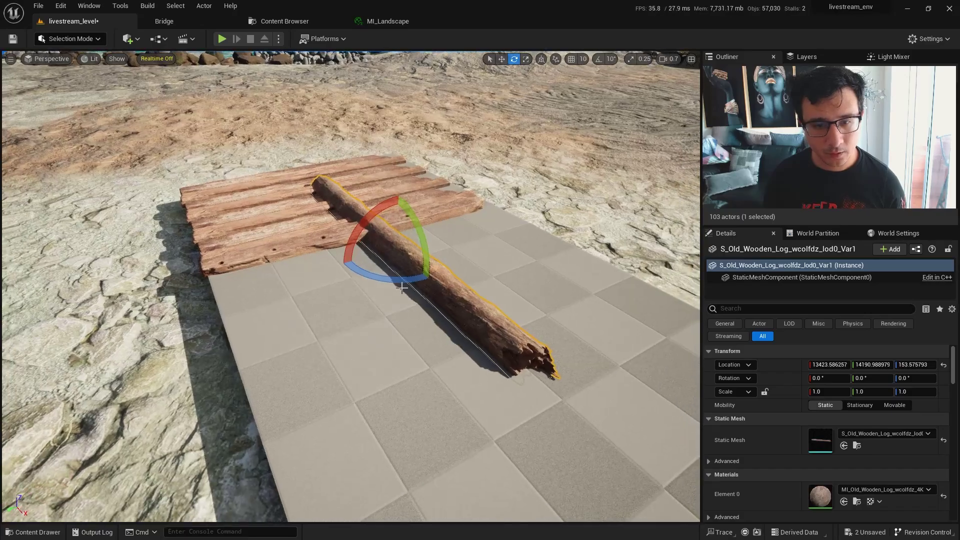
pyautogui.moveTo(403, 280); pyautogui.dragTo(442, 236)
pyautogui.moveTo(392, 251); pyautogui.dragTo(451, 253, button='right')
pyautogui.moveTo(365, 237); pyautogui.dragTo(358, 241)
# Step: Slide the log against the last board and fine-tune its Z rotation to about -87.5°
pyautogui.press('w')
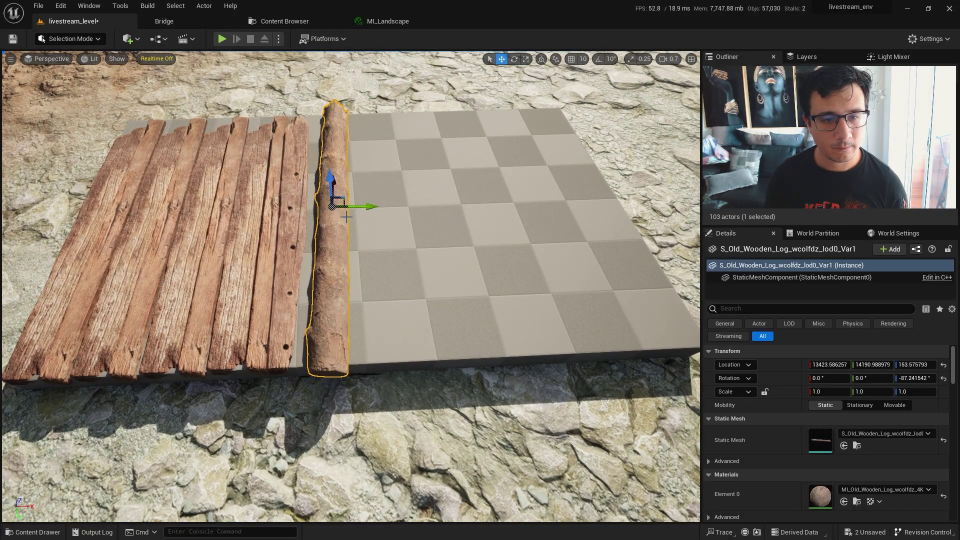
pyautogui.moveTo(366, 206)
pyautogui.mouseDown()
pyautogui.moveTo(351, 206)
pyautogui.moveTo(354, 238)
pyautogui.moveTo(348, 205)
pyautogui.mouseUp()
pyautogui.press('e')
pyautogui.press('w')
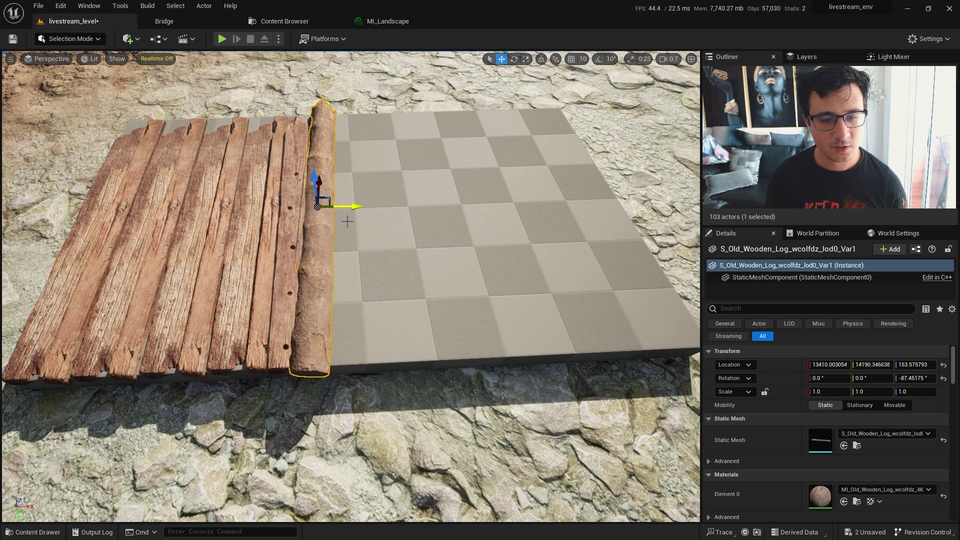
# Step: Select seven of the boards and create a copy of them flipped 180° onto the other side of the log
pyautogui.moveTo(347, 221); pyautogui.dragTo(357, 212, button='right')
pyautogui.click(348, 219)
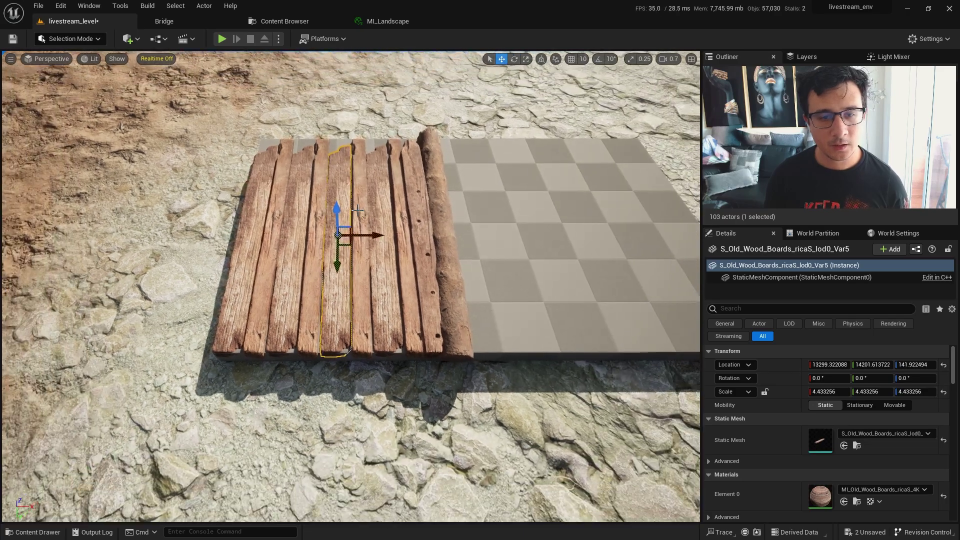
pyautogui.keyDown('ctrl'); pyautogui.click(369, 207); pyautogui.keyUp('ctrl')
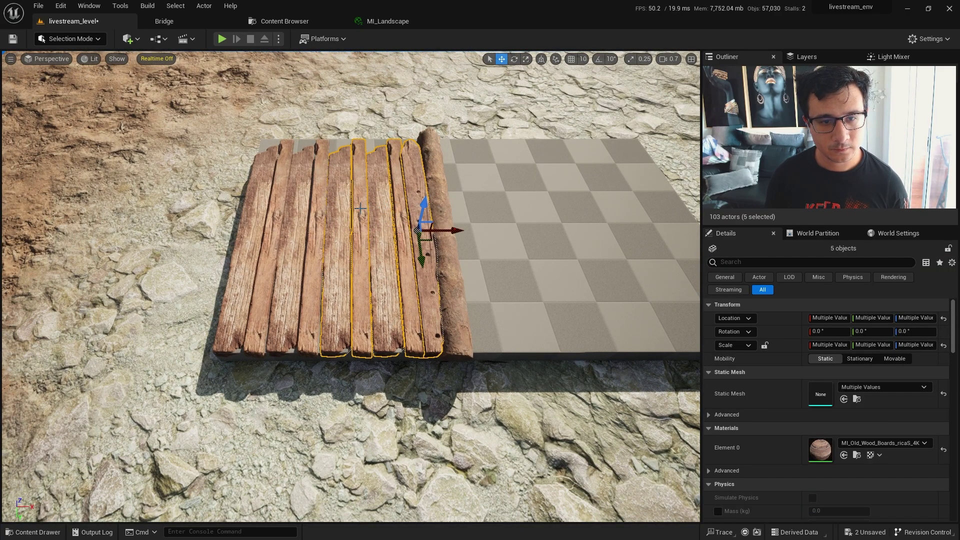
pyautogui.keyDown('ctrl'); pyautogui.click(304, 219); pyautogui.keyUp('ctrl')
pyautogui.moveTo(304, 218); pyautogui.dragTo(320, 212, button='right')
pyautogui.press('e')
pyautogui.keyDown('alt'); pyautogui.moveTo(258, 231); pyautogui.dragTo(273, 255); pyautogui.keyUp('alt')
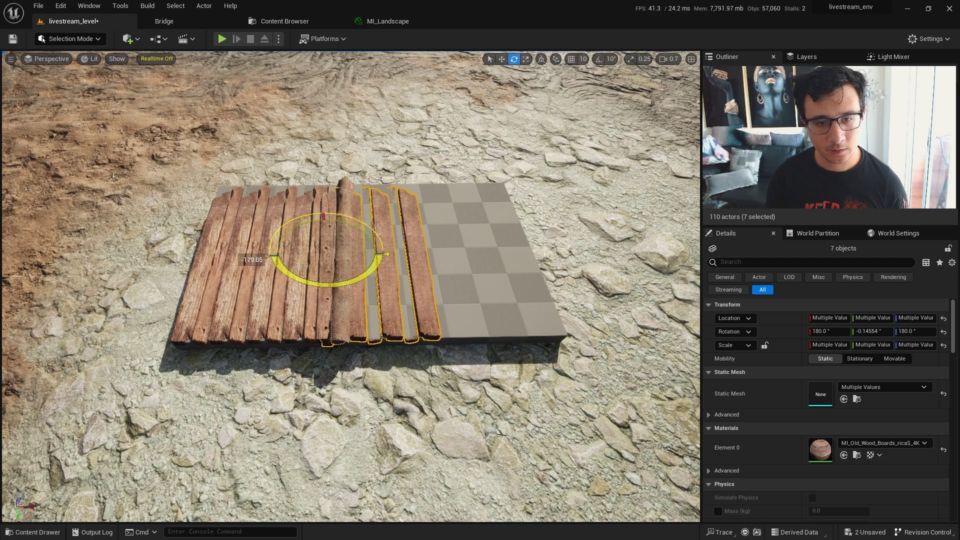
# Step: Adjust the flipped copies' height so their tops show above the platform, and slide them up against the log
pyautogui.moveTo(300, 256); pyautogui.dragTo(356, 256)
pyautogui.moveTo(356, 256); pyautogui.dragTo(352, 230, button='right')
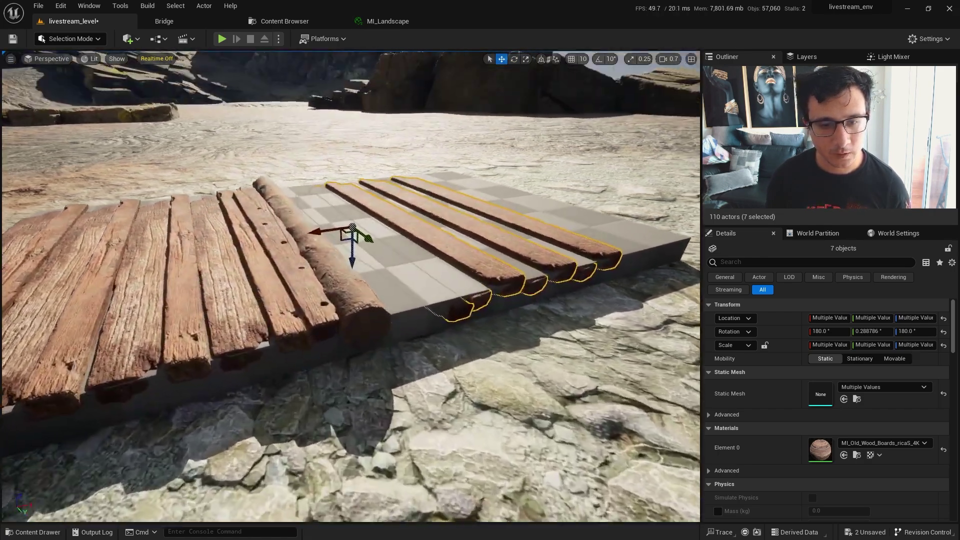
pyautogui.moveTo(350, 259)
pyautogui.mouseDown()
pyautogui.moveTo(350, 238)
pyautogui.moveTo(349, 254)
pyautogui.mouseUp()
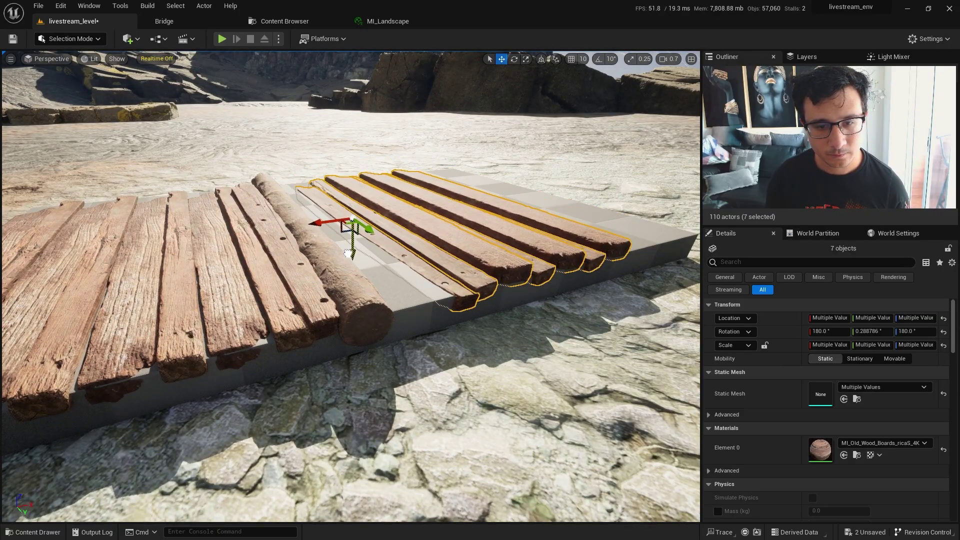
pyautogui.moveTo(320, 224); pyautogui.dragTo(281, 236)
pyautogui.moveTo(281, 235); pyautogui.dragTo(287, 270, button='right')
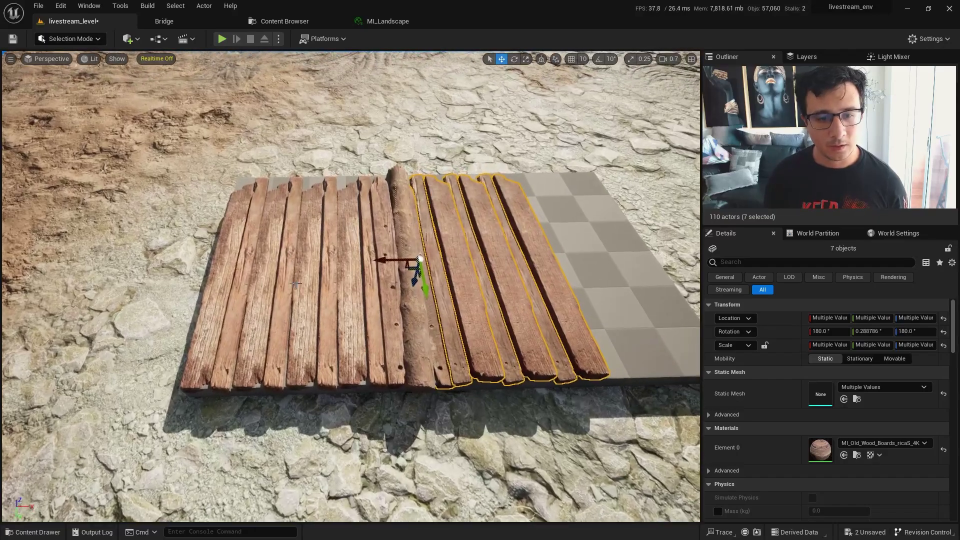
# Step: Select three boards in the original row and duplicate them to the far end of the flipped boards
pyautogui.click(290, 299)
pyautogui.keyDown('ctrl'); pyautogui.click(243, 304); pyautogui.keyUp('ctrl')
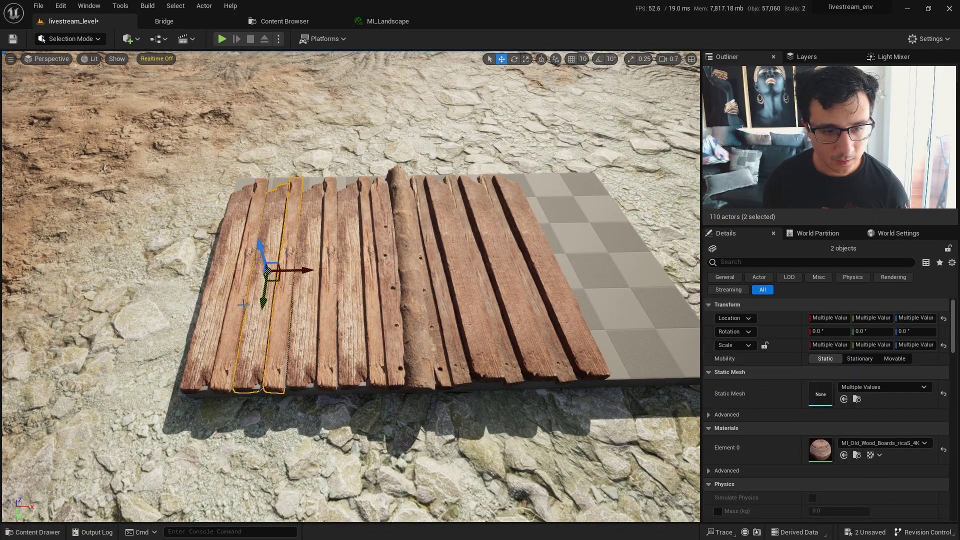
pyautogui.keyDown('ctrl'); pyautogui.click(243, 306); pyautogui.keyUp('ctrl')
pyautogui.moveTo(243, 306); pyautogui.dragTo(286, 302, button='right')
pyautogui.keyDown('alt'); pyautogui.moveTo(208, 265); pyautogui.dragTo(402, 251); pyautogui.keyUp('alt')
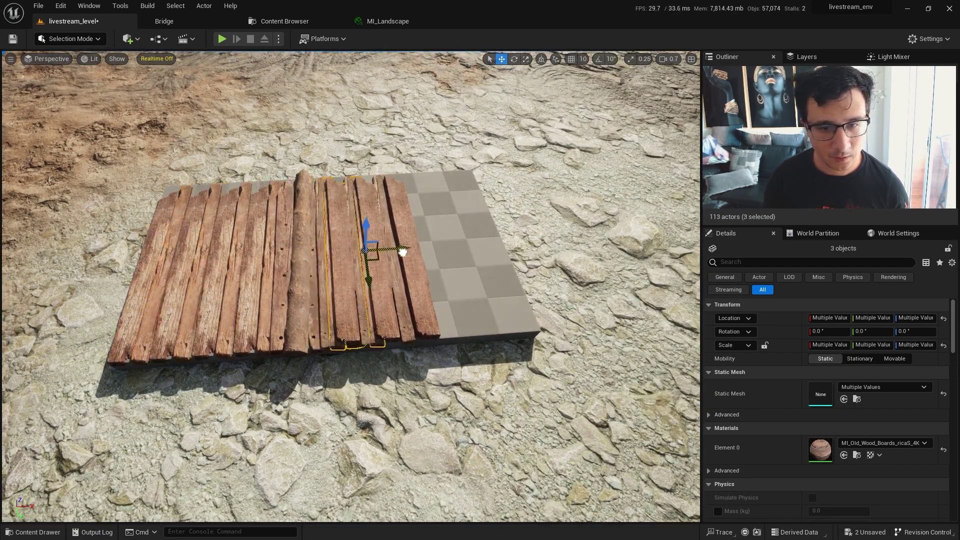
# Step: Copy the log to beyond the last board and reduce the copy's Y scale to about 0.70
pyautogui.click(305, 267)
pyautogui.moveTo(331, 244); pyautogui.dragTo(503, 242)
pyautogui.moveTo(502, 241); pyautogui.dragTo(537, 280, button='right')
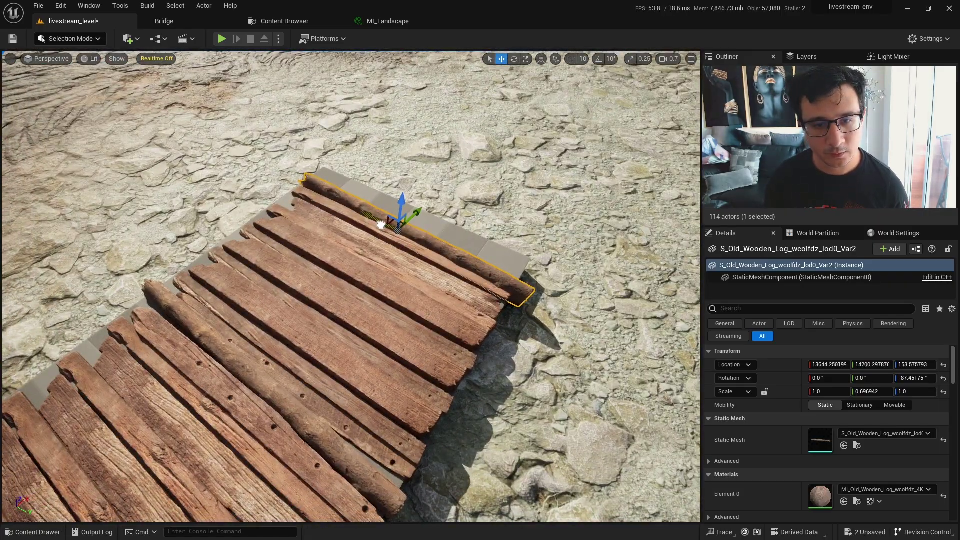
# Step: Duplicate two boards from the original row past the second log and flip the copies 180°
pyautogui.moveTo(380, 223); pyautogui.dragTo(157, 286, button='right')
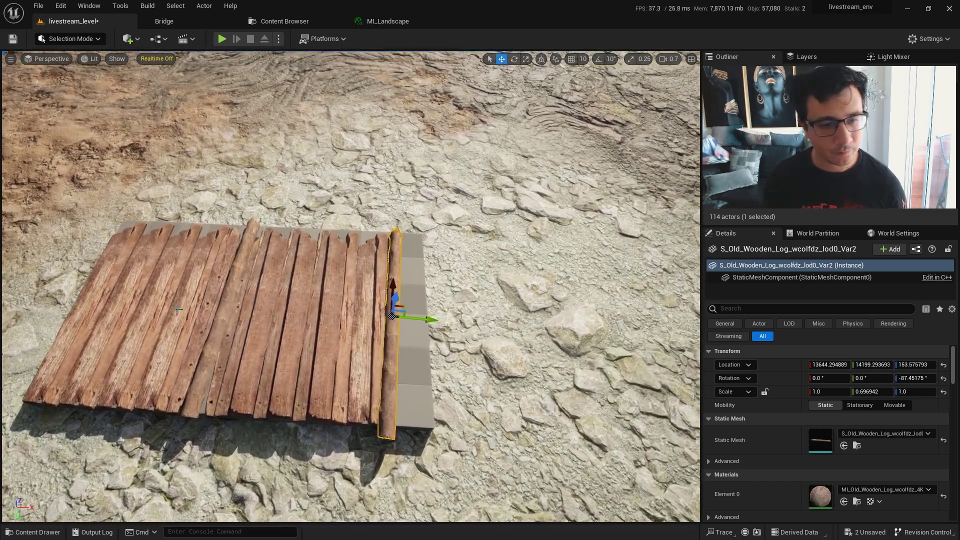
pyautogui.click(157, 286)
pyautogui.keyDown('shift'); pyautogui.click(171, 283); pyautogui.keyUp('shift')
pyautogui.keyDown('alt'); pyautogui.moveTo(196, 309); pyautogui.dragTo(350, 314); pyautogui.keyUp('alt')
pyautogui.press('e')
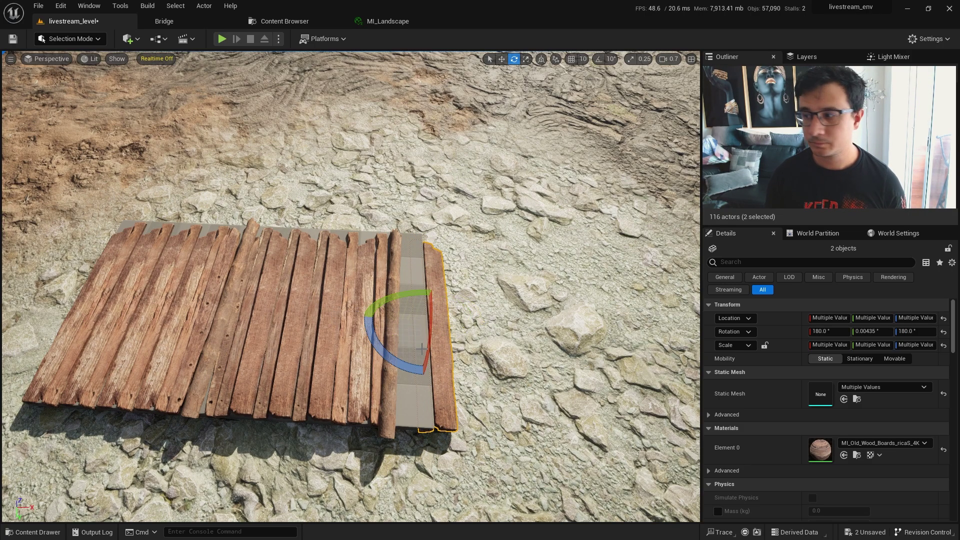
# Step: Position the two flipped boards against the second log at the platform's end and lower them slightly
pyautogui.press('w')
pyautogui.moveTo(422, 348); pyautogui.dragTo(440, 273, button='right')
pyautogui.press('q')
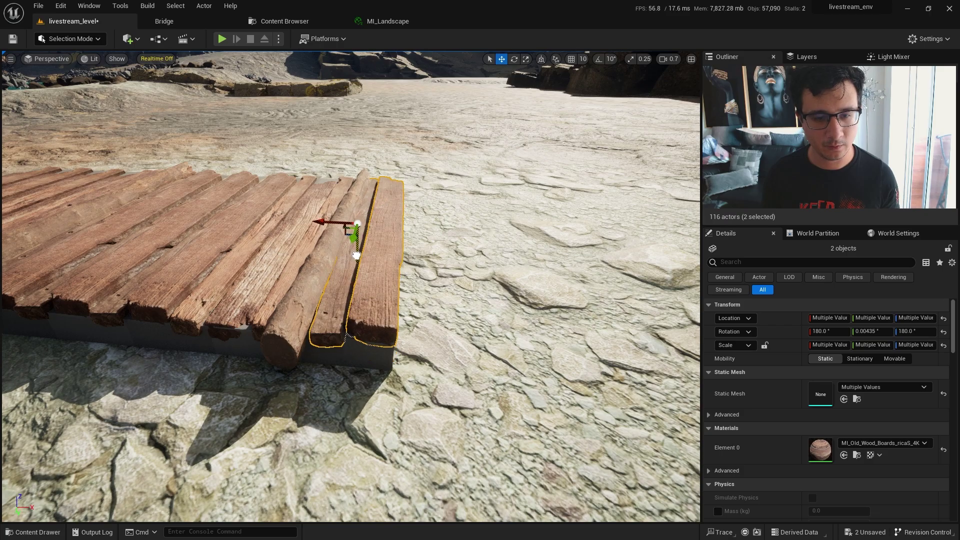
pyautogui.moveTo(357, 255); pyautogui.dragTo(353, 258)
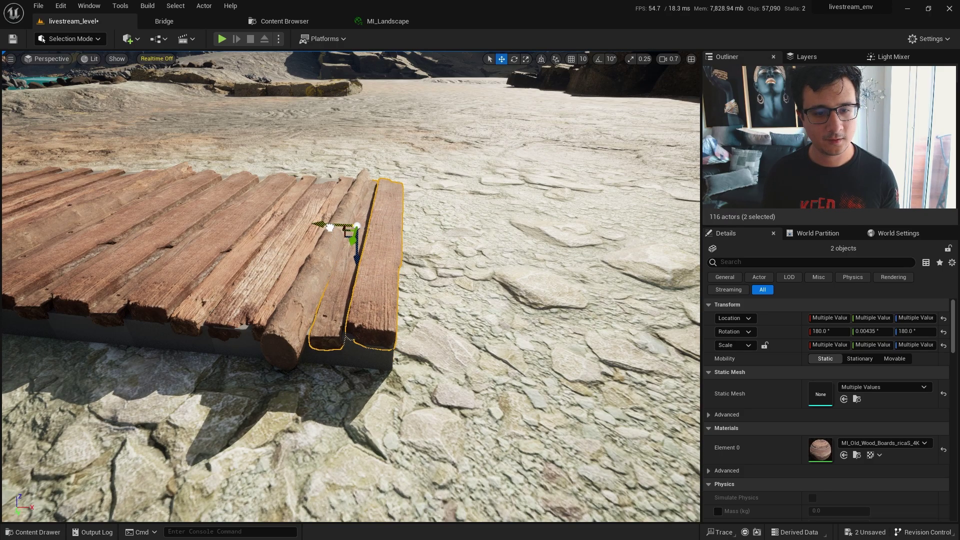
# Step: Deselect everything and capture a screenshot area enclosing the whole plank platform as seen from above
pyautogui.click(323, 250)
pyautogui.moveTo(323, 250); pyautogui.dragTo(381, 300, button='right')
pyautogui.scroll(2, 381, 315)
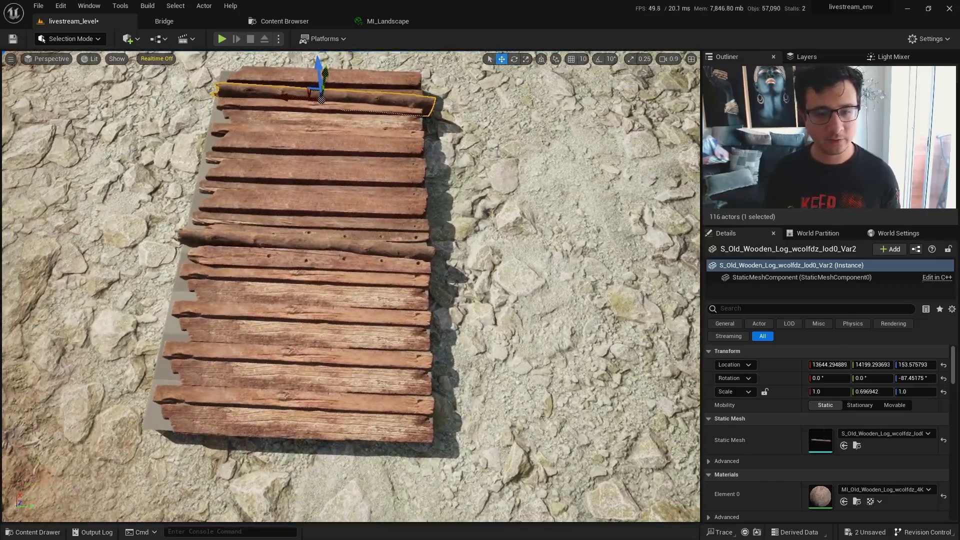
pyautogui.moveTo(317, 298); pyautogui.dragTo(317, 298, button='right')
pyautogui.press('Escape')
pyautogui.moveTo(401, 339); pyautogui.dragTo(401, 339, button='right')
pyautogui.press('Print')
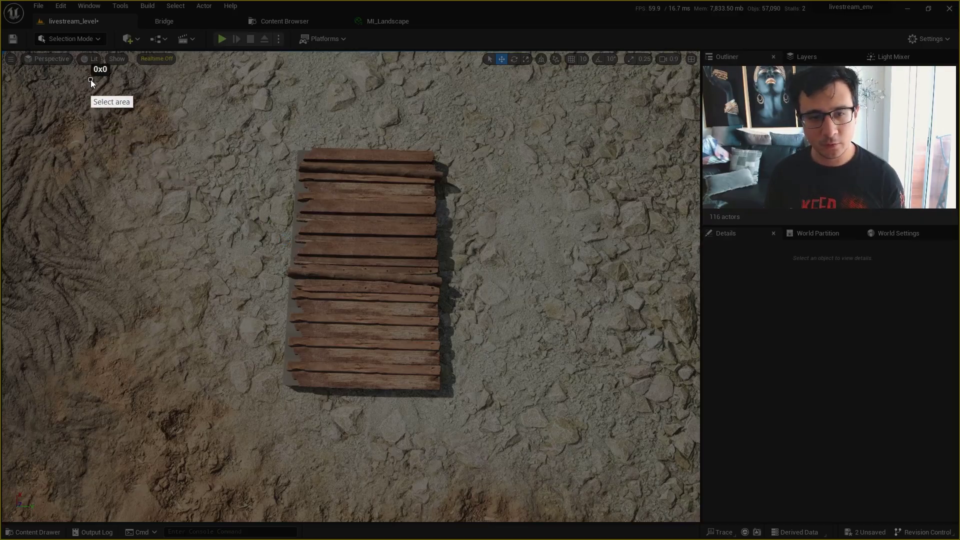
pyautogui.moveTo(91, 79)
pyautogui.mouseDown()
pyautogui.moveTo(669, 442)
pyautogui.moveTo(682, 481)
pyautogui.mouseUp()
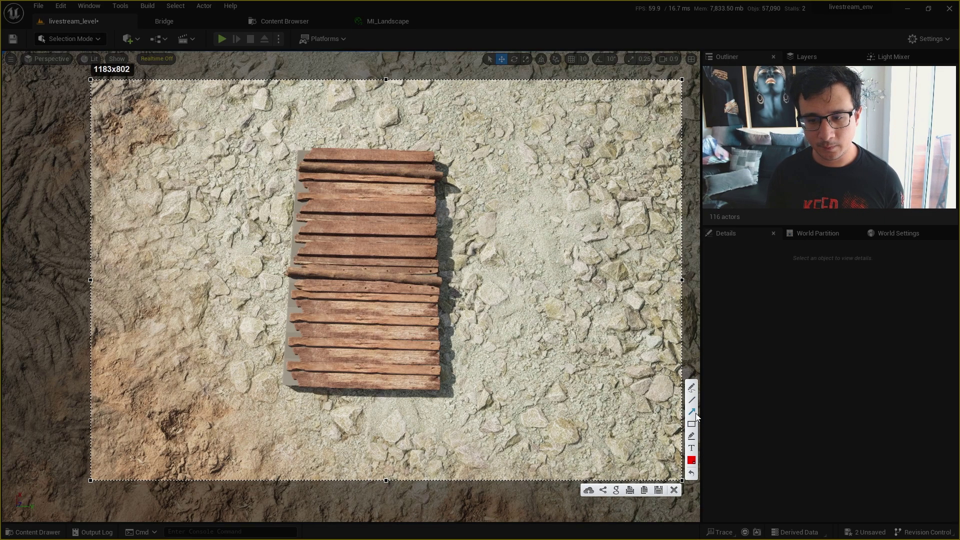
# Step: Draw five red arrows on the screenshot along the planks in the platform's lower half
pyautogui.moveTo(265, 378); pyautogui.dragTo(406, 394)
pyautogui.moveTo(290, 357); pyautogui.dragTo(407, 363)
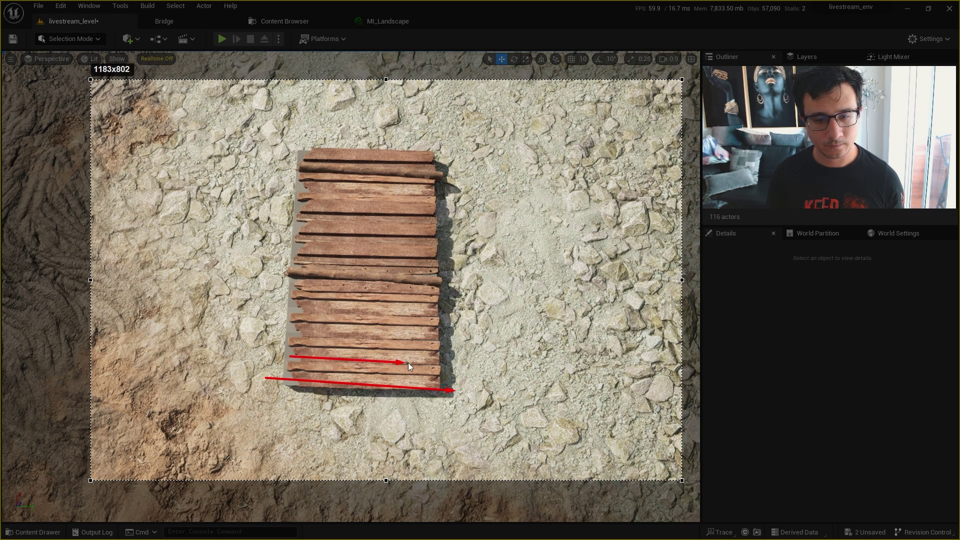
pyautogui.moveTo(283, 331); pyautogui.dragTo(457, 337)
pyautogui.moveTo(288, 305); pyautogui.dragTo(442, 313)
pyautogui.moveTo(301, 273); pyautogui.dragTo(428, 276)
# Step: Draw a group of roughly parallel red arrows on the ground beside the platform's upper part
pyautogui.moveTo(503, 159)
pyautogui.mouseDown()
pyautogui.moveTo(598, 162)
pyautogui.moveTo(585, 174)
pyautogui.mouseUp()
pyautogui.moveTo(515, 194); pyautogui.dragTo(592, 190)
pyautogui.moveTo(522, 212); pyautogui.dragTo(592, 209)
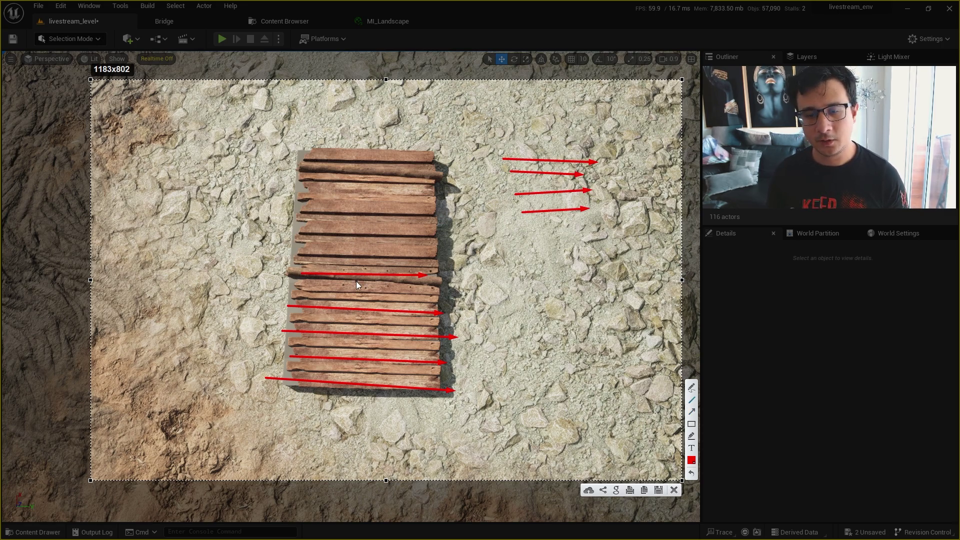
# Step: Draw four level red lines and one slanted red line on the ground beside the platform's lower part
pyautogui.moveTo(506, 263); pyautogui.dragTo(608, 265)
pyautogui.moveTo(509, 275); pyautogui.dragTo(541, 288)
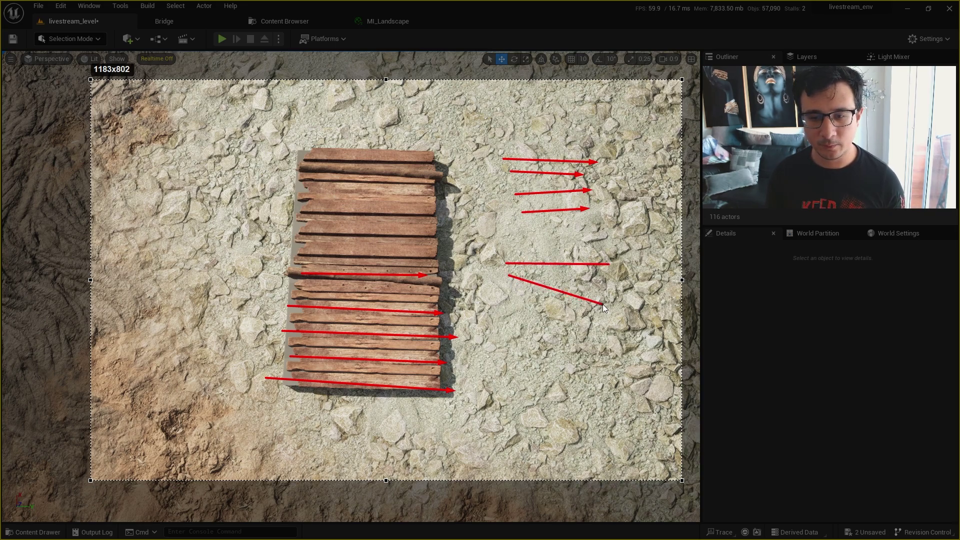
pyautogui.moveTo(603, 305); pyautogui.dragTo(606, 307)
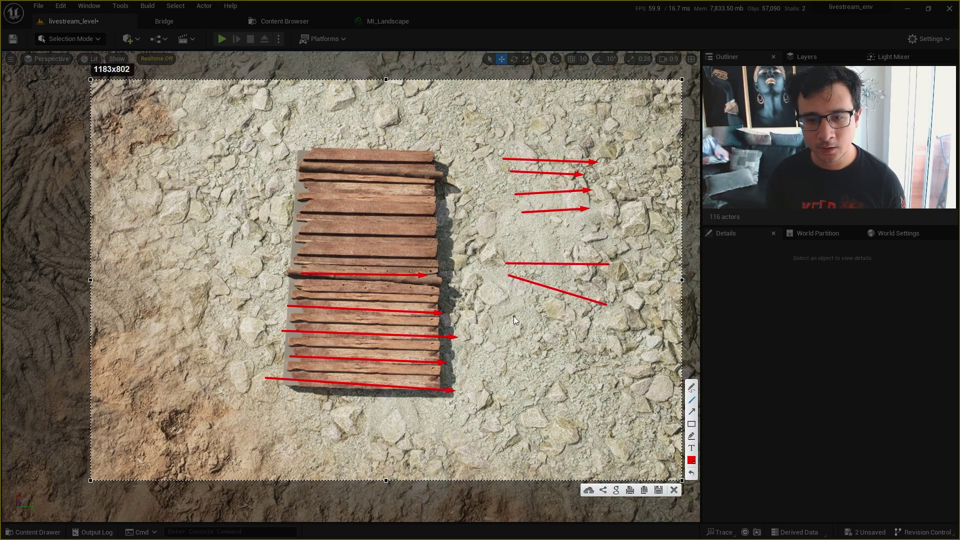
pyautogui.moveTo(515, 318); pyautogui.dragTo(608, 320)
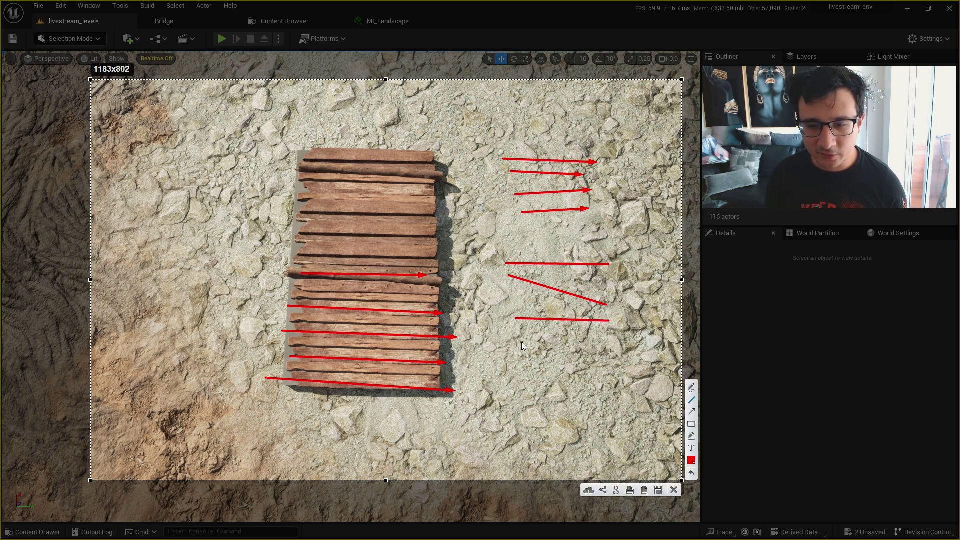
pyautogui.moveTo(521, 342); pyautogui.dragTo(609, 344)
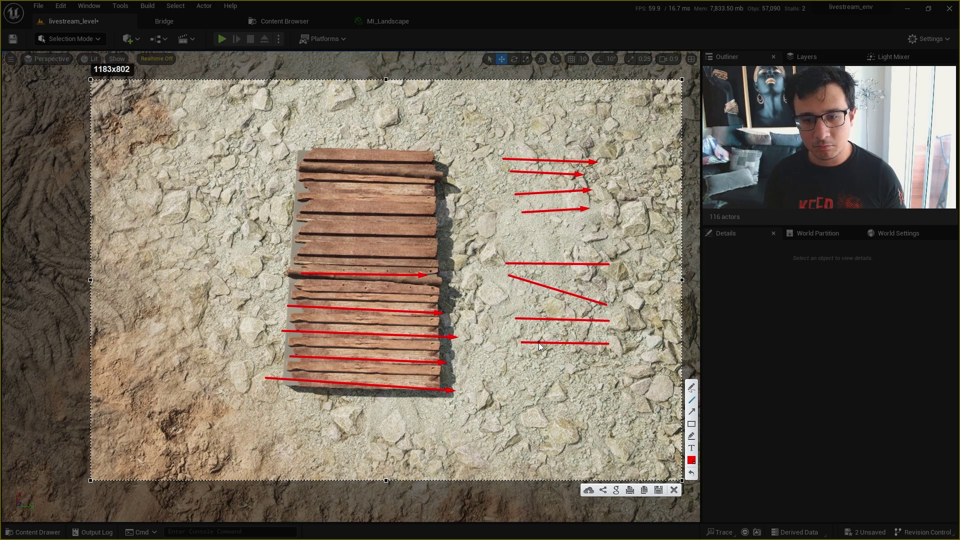
# Step: Draw four short upright red strokes beneath those lines, closed off below by three long lines, two of them diverging
pyautogui.moveTo(527, 384)
pyautogui.mouseDown()
pyautogui.moveTo(534, 349)
pyautogui.moveTo(551, 350)
pyautogui.mouseUp()
pyautogui.moveTo(576, 375); pyautogui.dragTo(575, 350)
pyautogui.moveTo(591, 374); pyautogui.dragTo(595, 349)
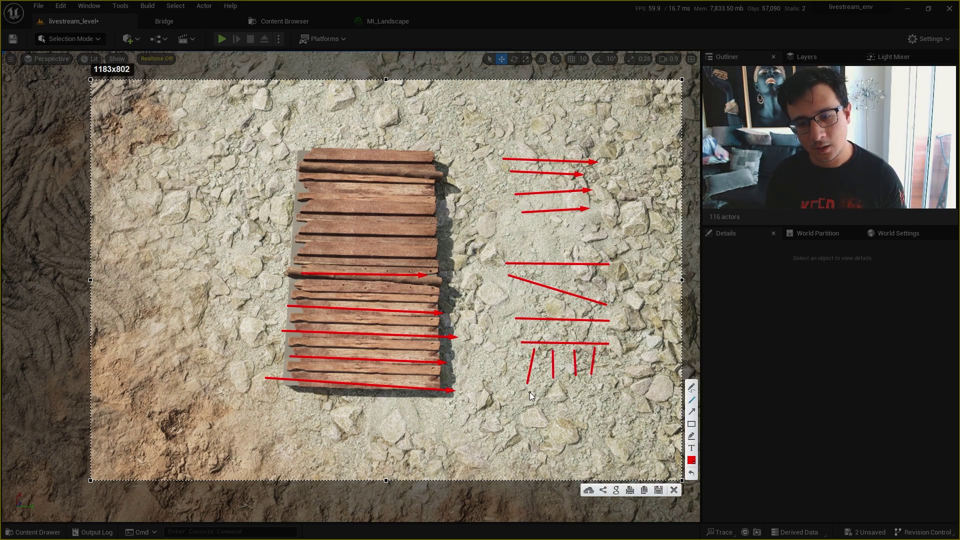
pyautogui.moveTo(524, 391); pyautogui.dragTo(601, 384)
pyautogui.moveTo(516, 412)
pyautogui.mouseDown()
pyautogui.moveTo(609, 406)
pyautogui.moveTo(604, 429)
pyautogui.moveTo(613, 423)
pyautogui.moveTo(518, 405)
pyautogui.mouseUp()
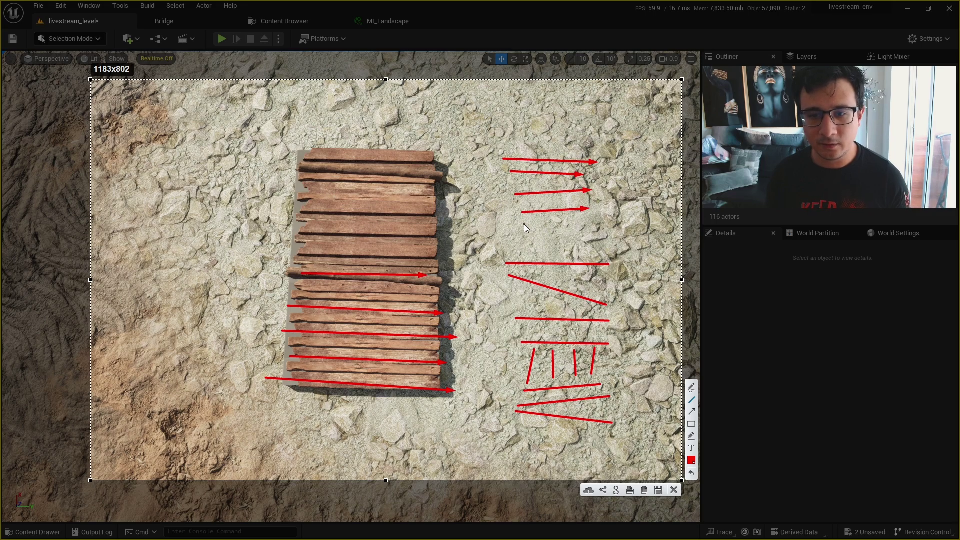
# Step: Draw two parallel red lines below the arrow group on the ground, and discard the annotated screenshot
pyautogui.moveTo(523, 224); pyautogui.dragTo(601, 226)
pyautogui.moveTo(521, 237); pyautogui.dragTo(604, 238)
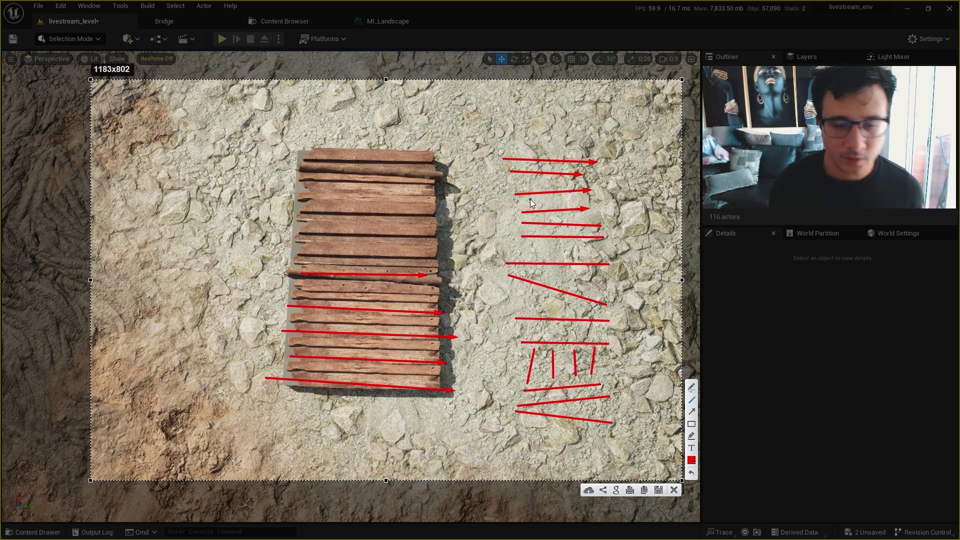
pyautogui.click(675, 490)
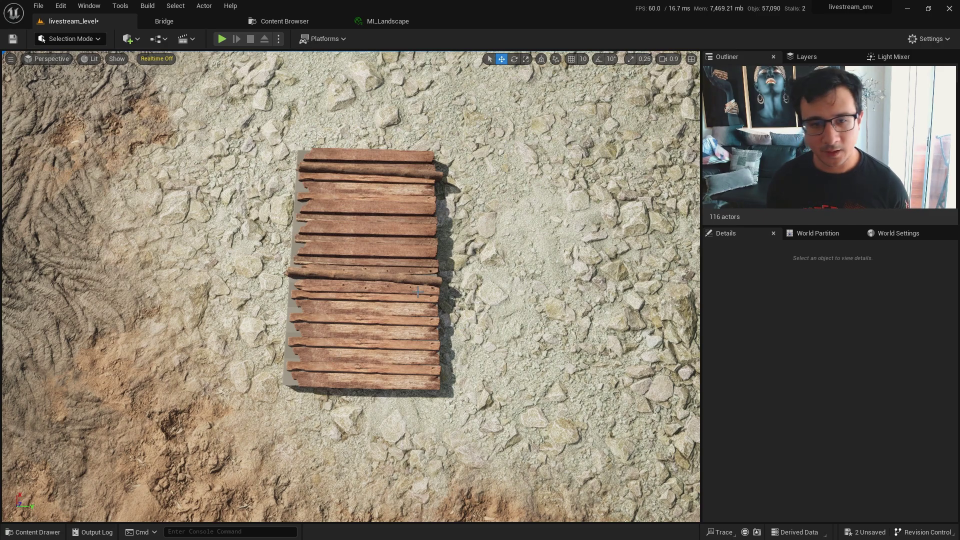
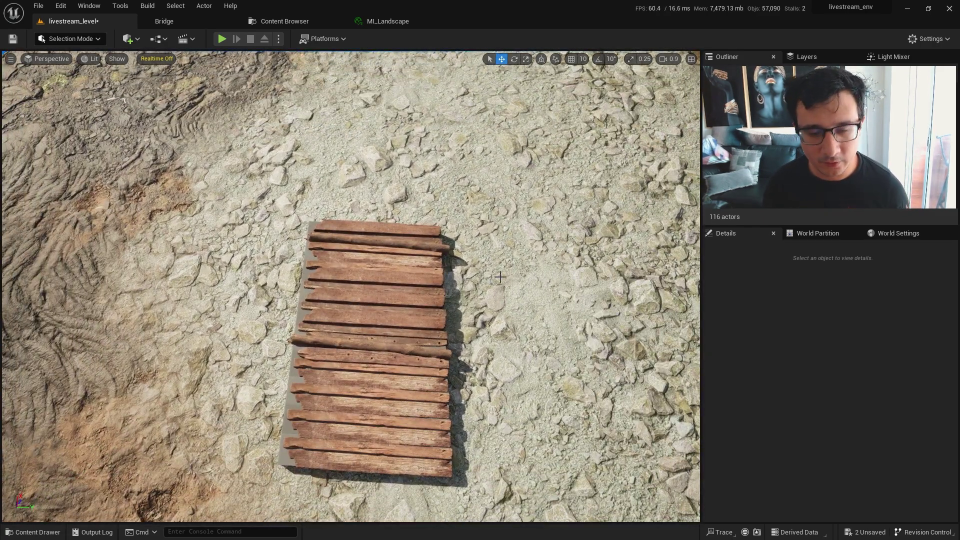
# Step: Delete the wide board lying next to a narrow board in the platform's upper half
pyautogui.click(403, 278)
pyautogui.moveTo(402, 278); pyautogui.dragTo(402, 278, button='right')
pyautogui.press('w')
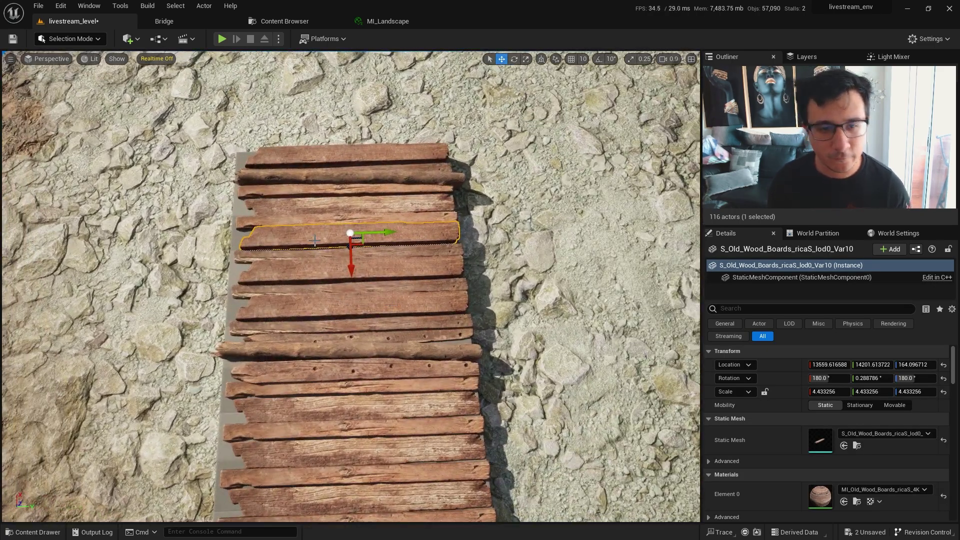
pyautogui.press('Delete')
# Step: Rotate the narrow board beside the new gap to about 5.6° and shift it into the gap
pyautogui.click(334, 226)
pyautogui.moveTo(365, 197); pyautogui.dragTo(365, 196, button='right')
pyautogui.press('e')
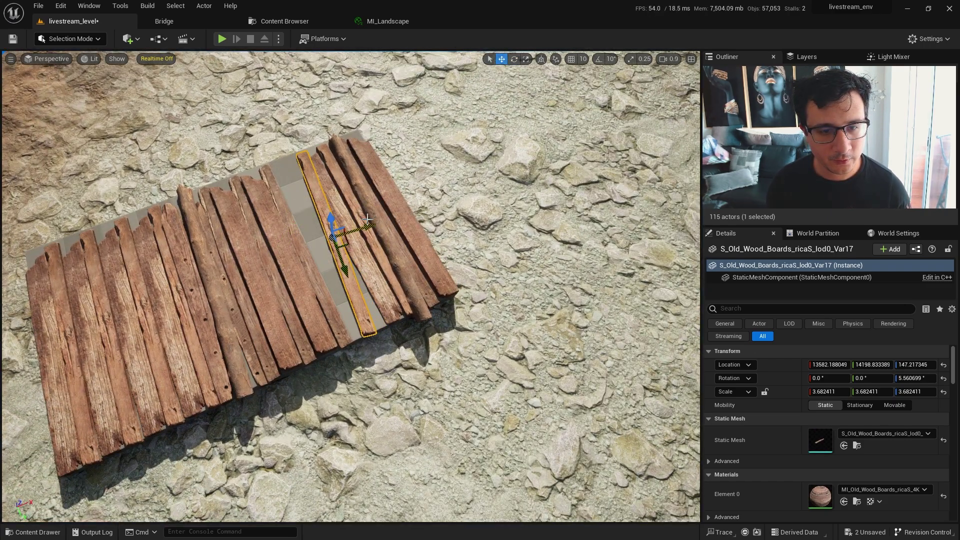
pyautogui.moveTo(368, 232); pyautogui.dragTo(363, 234)
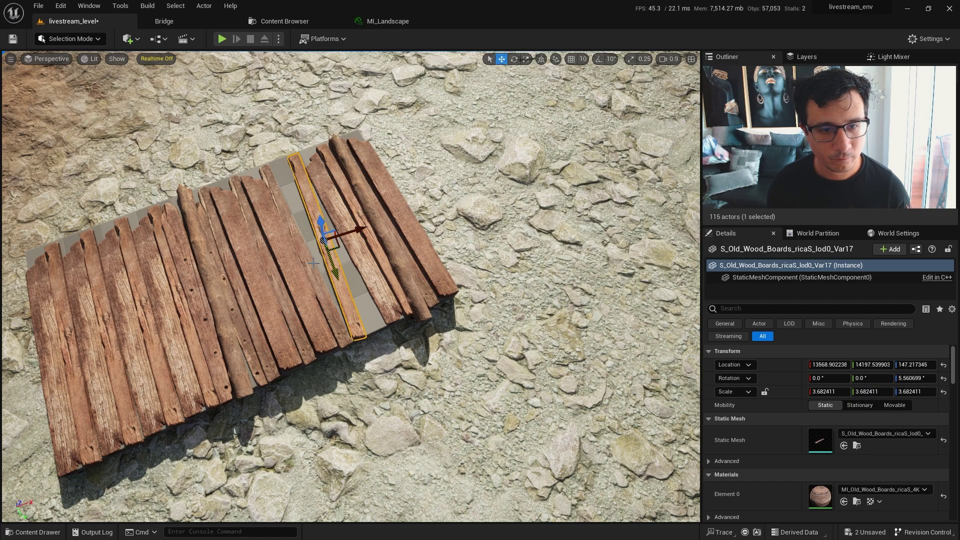
# Step: Angle a narrow board near the middle log slightly and delete the board beside it
pyautogui.click(286, 258)
pyautogui.moveTo(286, 259); pyautogui.dragTo(215, 270, button='right')
pyautogui.click(383, 253)
pyautogui.moveTo(383, 252); pyautogui.dragTo(375, 240, button='right')
pyautogui.press('e')
pyautogui.moveTo(424, 306); pyautogui.dragTo(443, 296)
pyautogui.click(385, 272)
pyautogui.press('Delete')
# Step: Adjust the rotation and position of the narrow board just below the middle log
pyautogui.click(353, 288)
pyautogui.moveTo(373, 333)
pyautogui.mouseDown()
pyautogui.moveTo(387, 333)
pyautogui.moveTo(376, 334)
pyautogui.mouseUp()
pyautogui.press('w')
pyautogui.moveTo(388, 277); pyautogui.dragTo(394, 273)
# Step: Delete a narrow board in the platform's lower half and turn the adjacent wide board crosswise to about 79.7°
pyautogui.moveTo(395, 273); pyautogui.dragTo(470, 305, button='right')
pyautogui.click(394, 273)
pyautogui.click(395, 297)
pyautogui.press('Delete')
pyautogui.click(390, 279)
pyautogui.keyDown('alt'); pyautogui.moveTo(385, 296); pyautogui.dragTo(429, 216); pyautogui.keyUp('alt')
pyautogui.press('r')
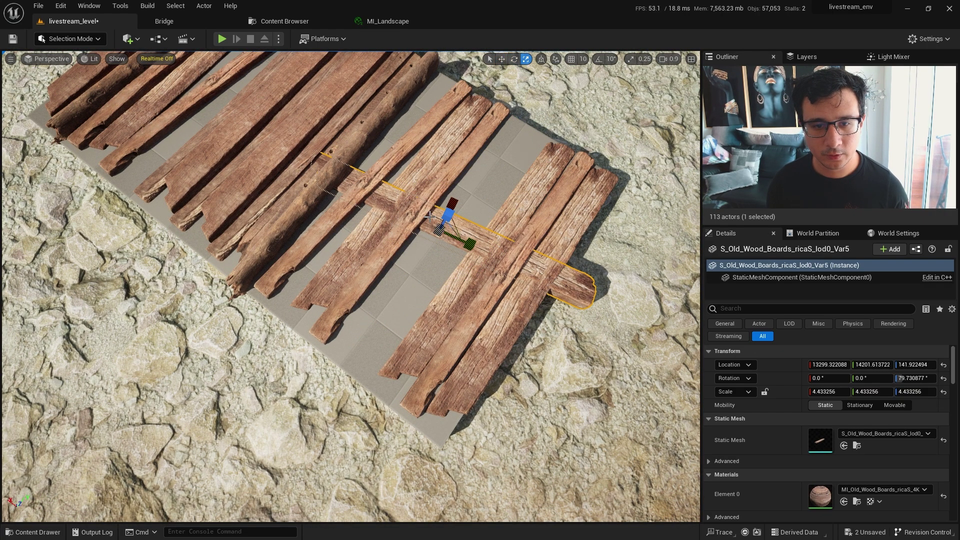
# Step: Scale the crosswise board to about 1.79 in Y and 2.6 in Z, and place it across the gap near the platform's side
pyautogui.moveTo(471, 242); pyautogui.dragTo(417, 331)
pyautogui.moveTo(417, 331); pyautogui.dragTo(376, 220, button='right')
pyautogui.press('w')
pyautogui.moveTo(367, 247); pyautogui.dragTo(370, 225)
pyautogui.press('r')
pyautogui.press('w')
pyautogui.moveTo(371, 225); pyautogui.dragTo(274, 361, button='right')
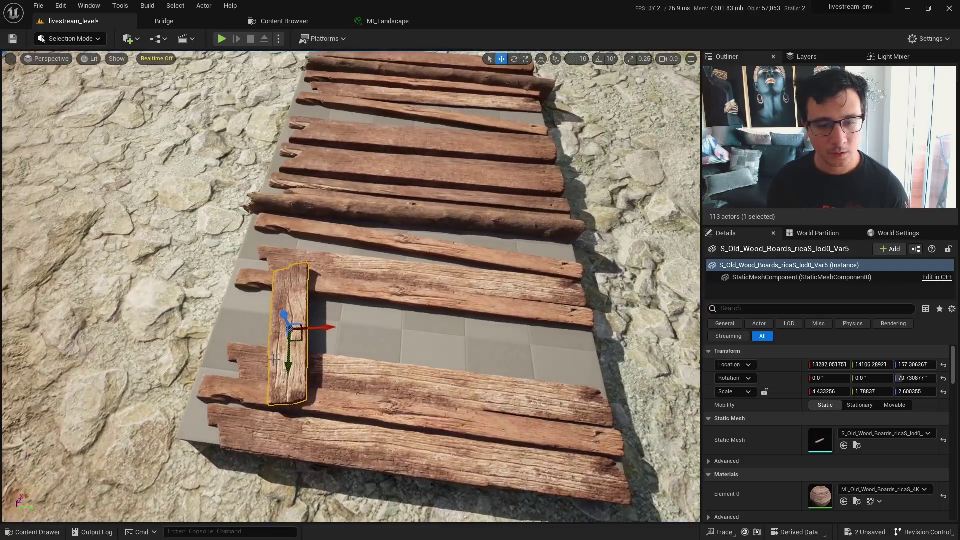
pyautogui.moveTo(301, 338)
pyautogui.mouseDown()
pyautogui.moveTo(303, 316)
pyautogui.moveTo(299, 322)
pyautogui.mouseUp()
# Step: Rotate the short crosswise board to about 91.6° and lower it slightly toward the boards it bridges
pyautogui.hotkey('alt', '2')
pyautogui.moveTo(380, 316); pyautogui.dragTo(390, 306, button='right')
pyautogui.hotkey('alt', '4')
pyautogui.press('e')
pyautogui.moveTo(332, 411); pyautogui.dragTo(316, 434)
pyautogui.scroll(-3, 345, 290)
pyautogui.moveTo(330, 400); pyautogui.dragTo(350, 302, button='right')
pyautogui.press('q')
pyautogui.press('w')
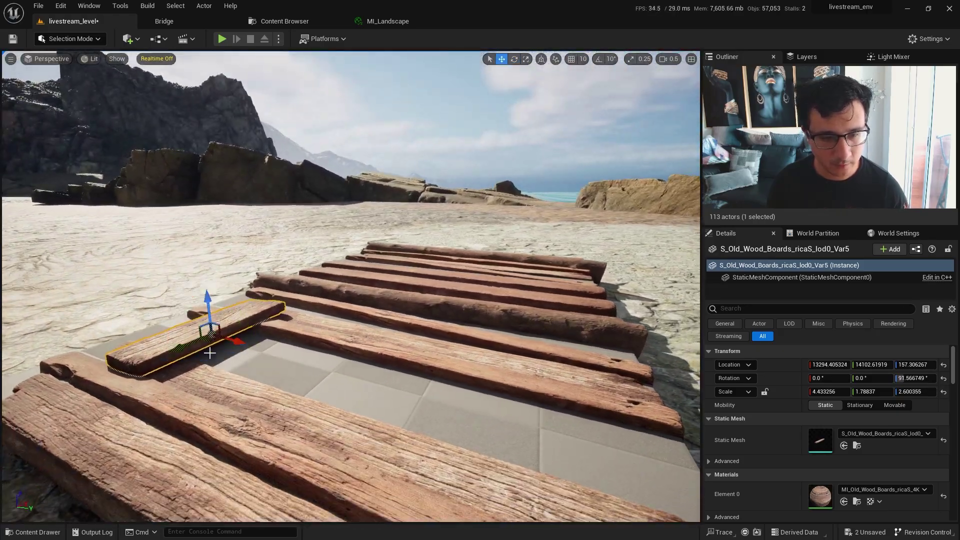
pyautogui.moveTo(208, 299); pyautogui.dragTo(208, 303)
# Step: Duplicate the short crosswise board and place the angled copy next to the first one across the gap
pyautogui.moveTo(214, 277); pyautogui.dragTo(235, 336, button='right')
pyautogui.press('e')
pyautogui.keyDown('alt'); pyautogui.moveTo(220, 270); pyautogui.dragTo(313, 282); pyautogui.keyUp('alt')
pyautogui.press('e')
pyautogui.press('e')
pyautogui.moveTo(343, 290)
pyautogui.mouseDown(button='right')
pyautogui.moveTo(352, 325)
pyautogui.moveTo(343, 290)
pyautogui.mouseUp(button='right')
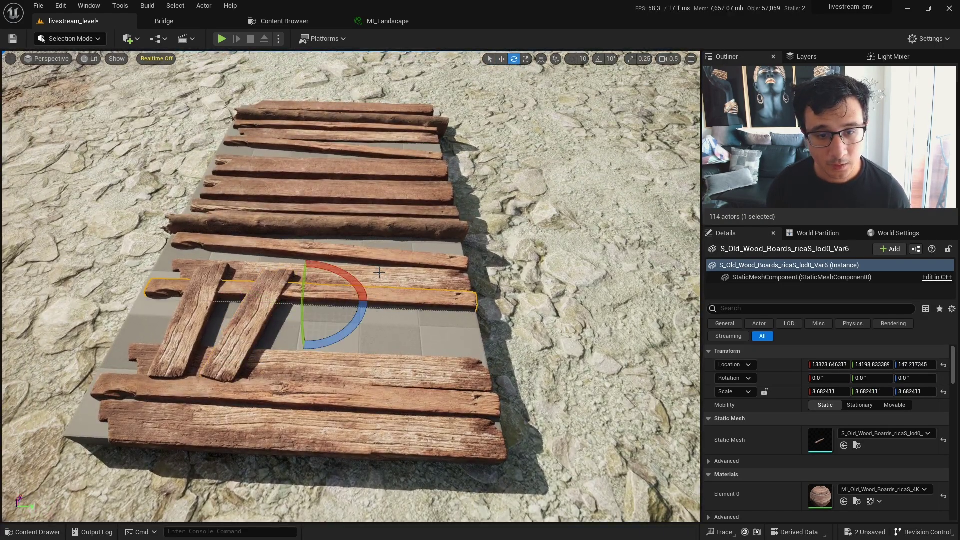
# Step: Duplicate the wide board at the gap's lower edge, place the copy diagonally in the gap, and deselect it
pyautogui.click(364, 357)
pyautogui.moveTo(411, 273); pyautogui.dragTo(300, 300, button='right')
pyautogui.press('w')
pyautogui.keyDown('alt'); pyautogui.moveTo(393, 257); pyautogui.dragTo(450, 305); pyautogui.keyUp('alt')
pyautogui.press('Escape')
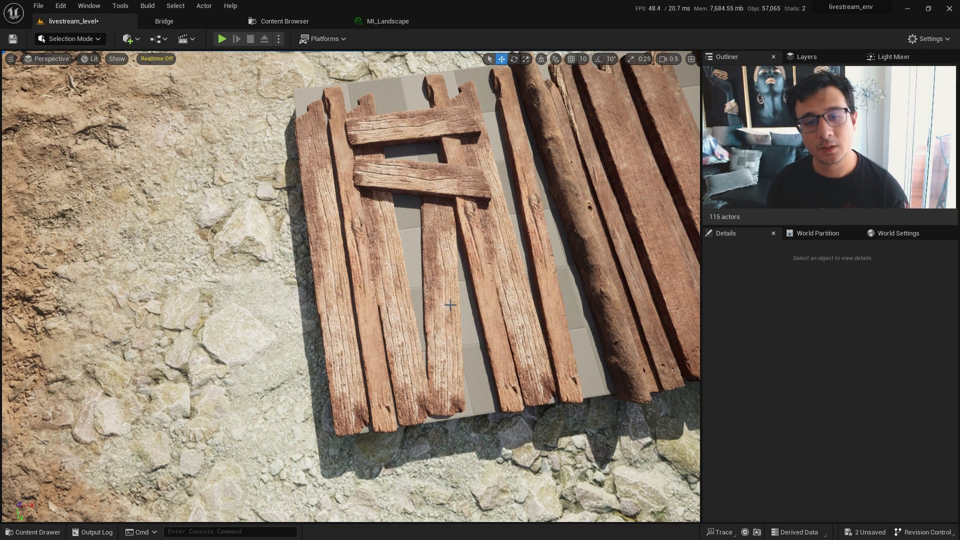
pyautogui.moveTo(450, 305); pyautogui.dragTo(501, 270, button='right')
pyautogui.moveTo(350, 286); pyautogui.dragTo(359, 255, button='right')
pyautogui.press('w')
pyautogui.press('e')
pyautogui.scroll(1, 350, 286)
pyautogui.click(358, 260)
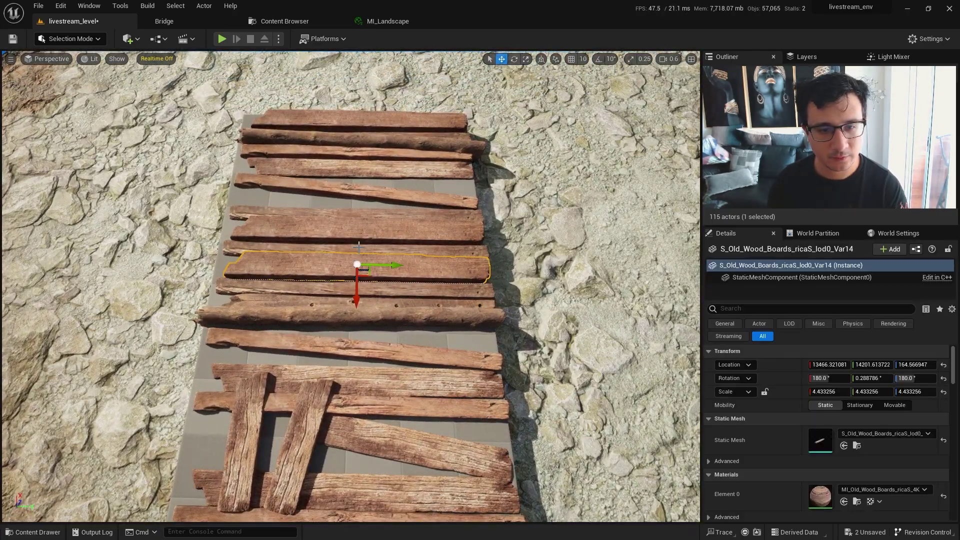
pyautogui.press('Delete')
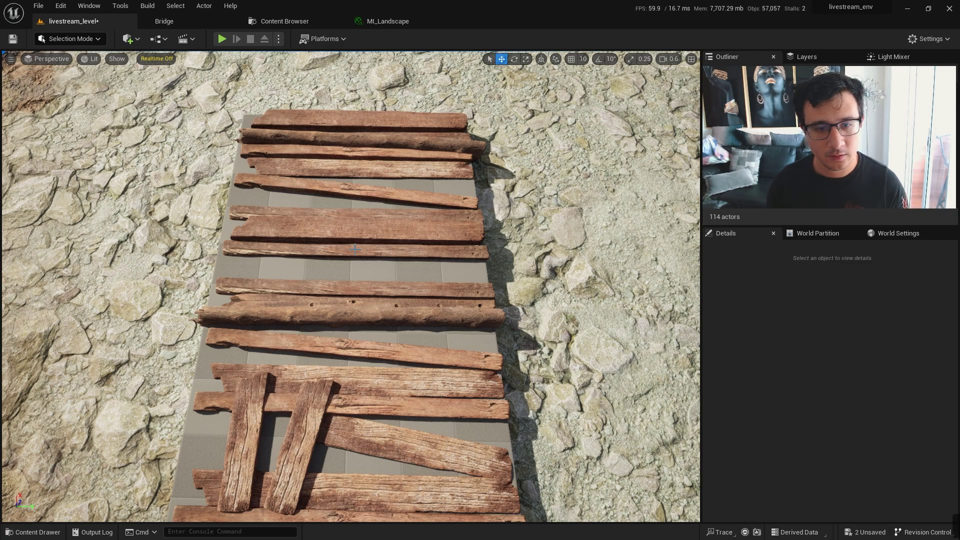
pyautogui.hotkey('ctrl', 'z')
# Step: Delete the narrow board between the two wide boards above the middle log, and angle the upper wide board
pyautogui.click(355, 249)
pyautogui.press('Delete')
pyautogui.click(334, 233)
pyautogui.moveTo(334, 234); pyautogui.dragTo(260, 250, button='right')
pyautogui.moveTo(390, 240); pyautogui.dragTo(392, 201, button='right')
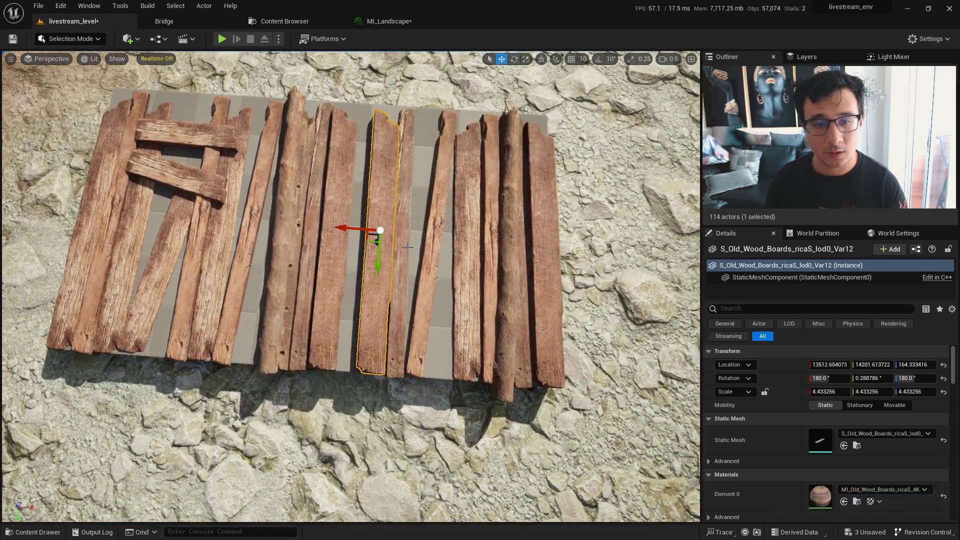
pyautogui.moveTo(352, 272); pyautogui.dragTo(357, 230)
pyautogui.moveTo(357, 231); pyautogui.dragTo(350, 190, button='right')
# Step: Rotate the middle log slightly so it lies less parallel to the boards, and deselect everything
pyautogui.click(267, 330)
pyautogui.moveTo(380, 310); pyautogui.dragTo(335, 345, button='right')
pyautogui.press('e')
pyautogui.moveTo(385, 315); pyautogui.dragTo(402, 305)
pyautogui.press('Escape')
# Step: Examine the rearranged plank platform from several angles, along with the surrounding rocks and water
pyautogui.moveTo(350, 270); pyautogui.dragTo(433, 285, button='right')
pyautogui.moveTo(380, 215); pyautogui.dragTo(369, 305, button='right')
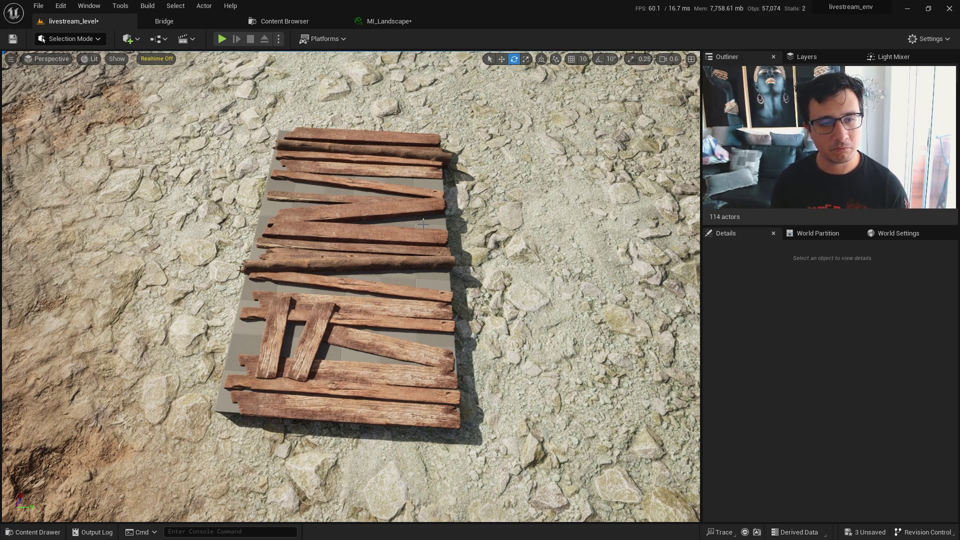
pyautogui.moveTo(410, 293); pyautogui.dragTo(410, 300, button='right')
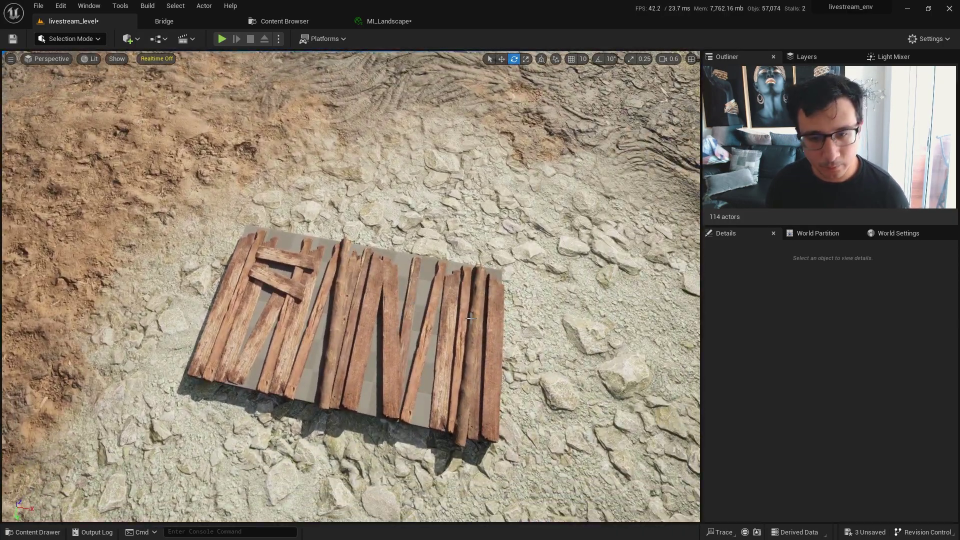
pyautogui.click(500, 309)
pyautogui.moveTo(500, 308); pyautogui.dragTo(535, 312, button='right')
pyautogui.scroll(1, 490, 318)
pyautogui.moveTo(440, 318); pyautogui.dragTo(367, 148, button='right')
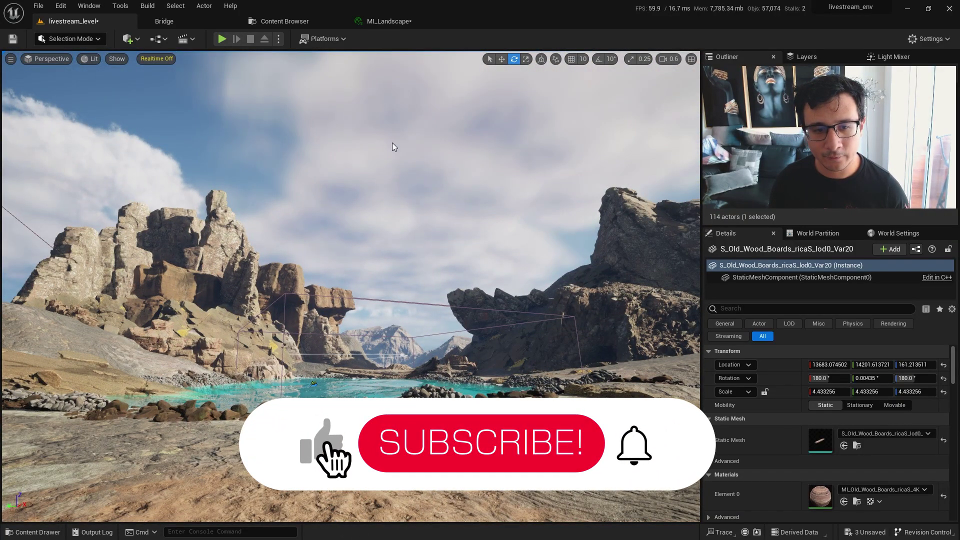
pyautogui.moveTo(434, 362); pyautogui.dragTo(516, 435, button='right')
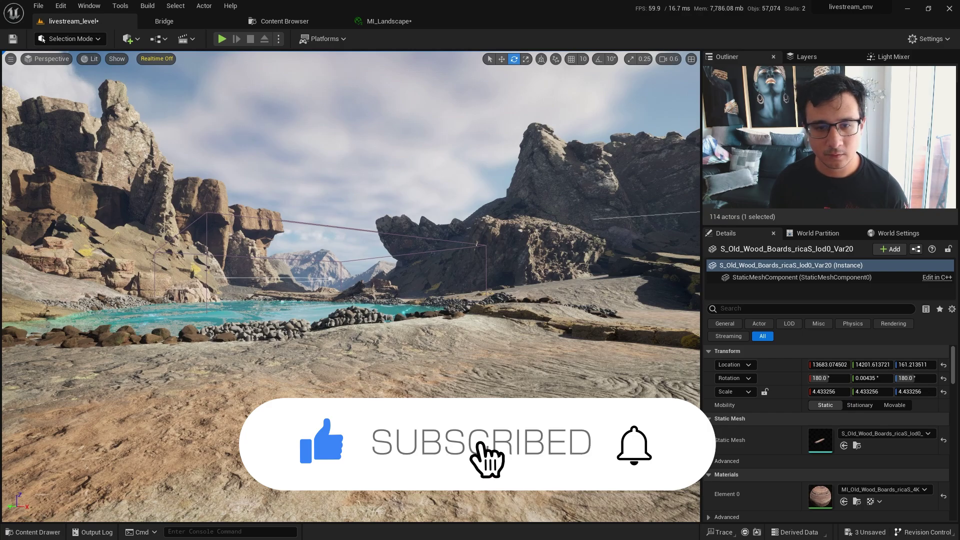
pyautogui.moveTo(300, 210); pyautogui.dragTo(349, 317, button='right')
pyautogui.scroll(-2, 349, 316)
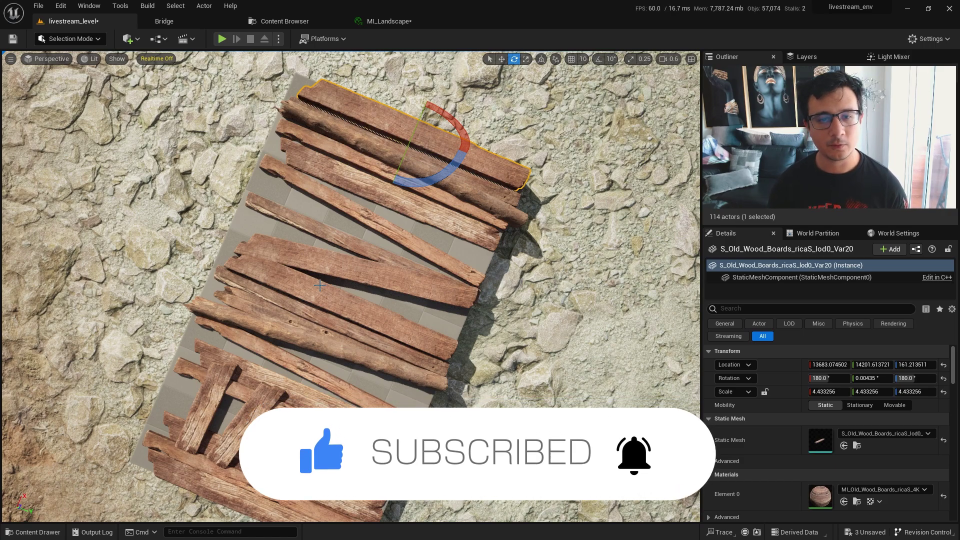
pyautogui.moveTo(320, 286); pyautogui.dragTo(250, 275, button='right')
pyautogui.moveTo(350, 285); pyautogui.dragTo(445, 260, button='right')
pyautogui.moveTo(405, 285); pyautogui.dragTo(475, 310, button='right')
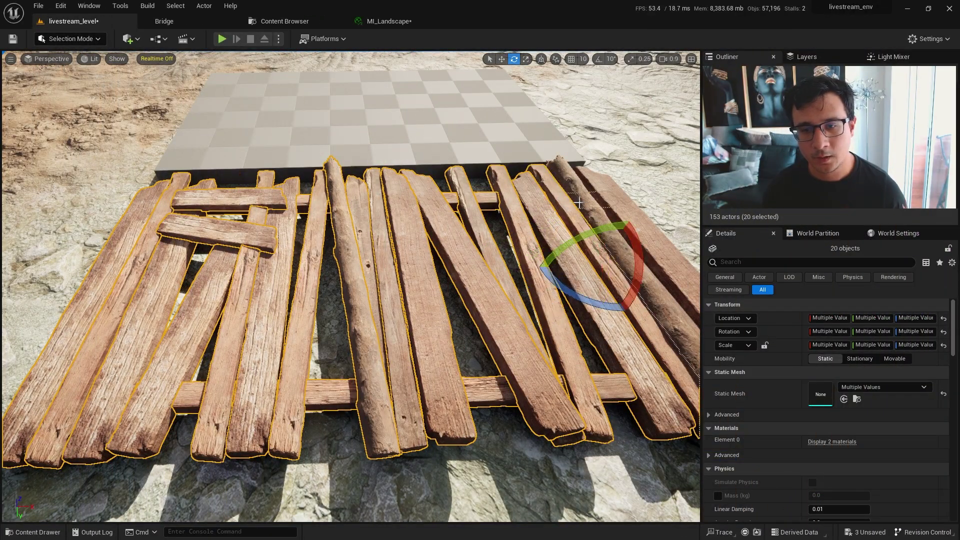
# Step: Add the end log, the end board and the remaining platform piece to the selection of planks and supports
pyautogui.keyDown('ctrl'); pyautogui.click(579, 202); pyautogui.keyUp('ctrl')
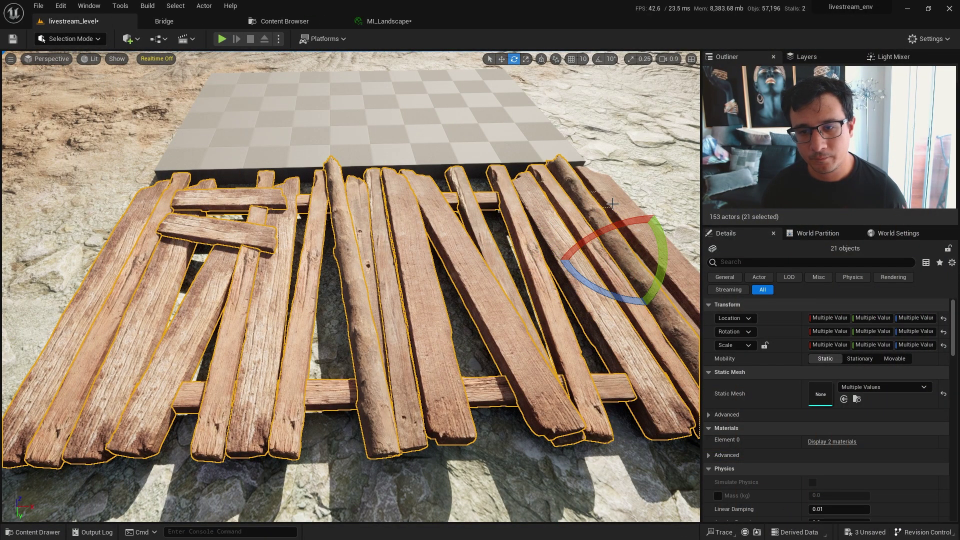
pyautogui.keyDown('ctrl'); pyautogui.click(616, 204); pyautogui.keyUp('ctrl')
pyautogui.moveTo(538, 356); pyautogui.dragTo(495, 381, button='right')
pyautogui.keyDown('ctrl'); pyautogui.click(452, 232); pyautogui.keyUp('ctrl')
pyautogui.moveTo(452, 231)
pyautogui.mouseDown(button='right')
pyautogui.moveTo(463, 242)
pyautogui.moveTo(453, 235)
pyautogui.mouseUp(button='right')
pyautogui.press('s')
pyautogui.press('w')
pyautogui.moveTo(350, 231); pyautogui.dragTo(497, 240)
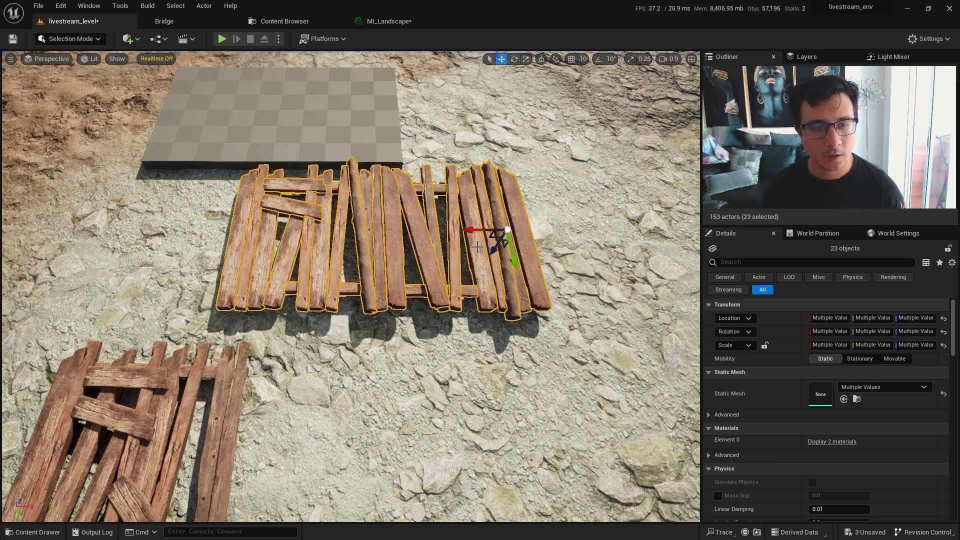
pyautogui.hotkey('ctrl', 'z')
# Step: Switch the editor to Modeling mode with all pieces of the plank platform still selected
pyautogui.click(57, 36)
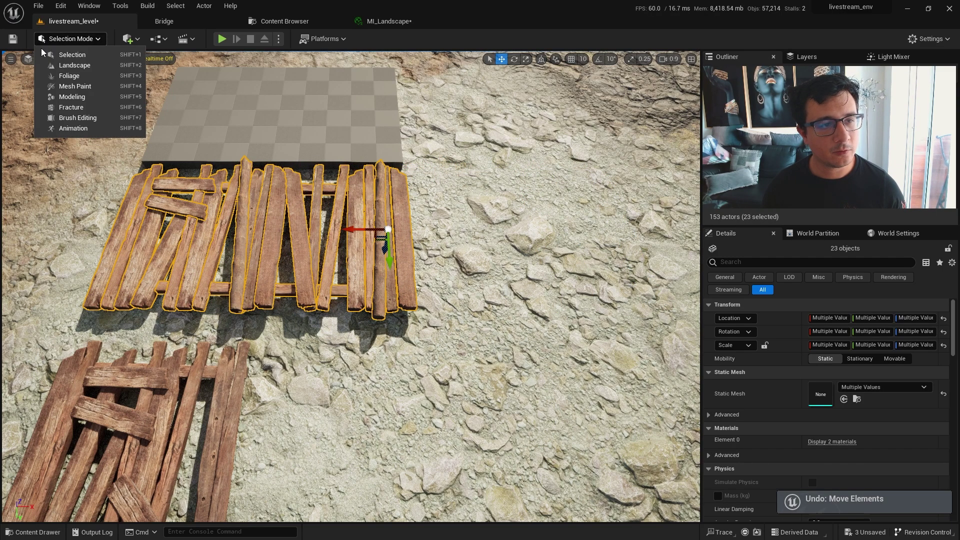
pyautogui.click(52, 96)
pyautogui.press('a')
pyautogui.moveTo(492, 338); pyautogui.dragTo(660, 343, button='right')
pyautogui.keyDown('alt'); pyautogui.moveTo(595, 328); pyautogui.dragTo(615, 325); pyautogui.keyUp('alt')
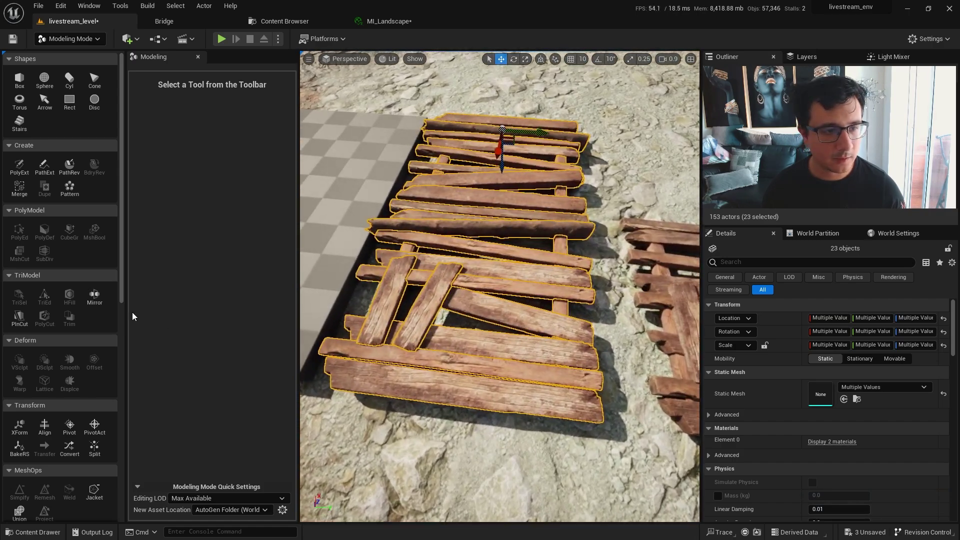
# Step: Merge the selected planks and supports into a new object named Wood_Planks01, leaving the output type From Input and keeping the inputs
pyautogui.click(18, 189)
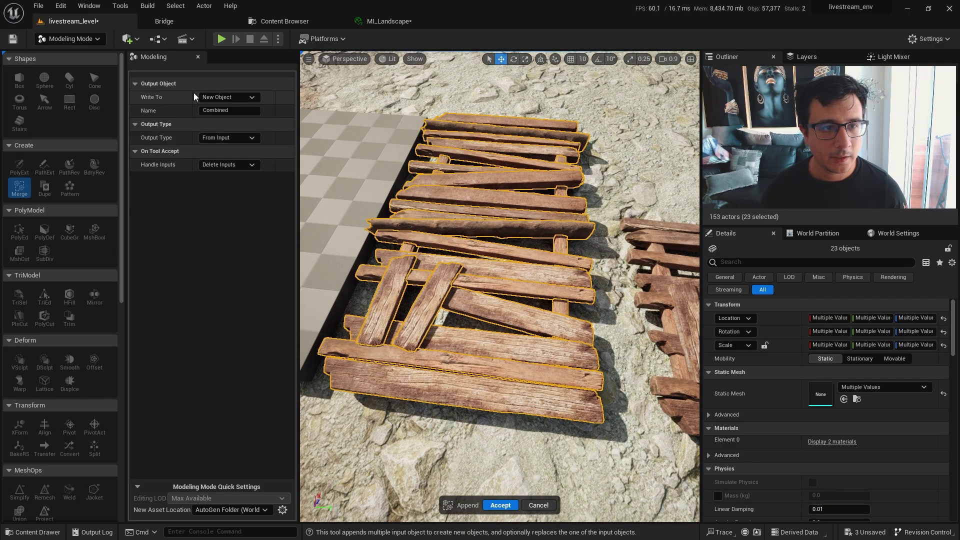
pyautogui.click(236, 111)
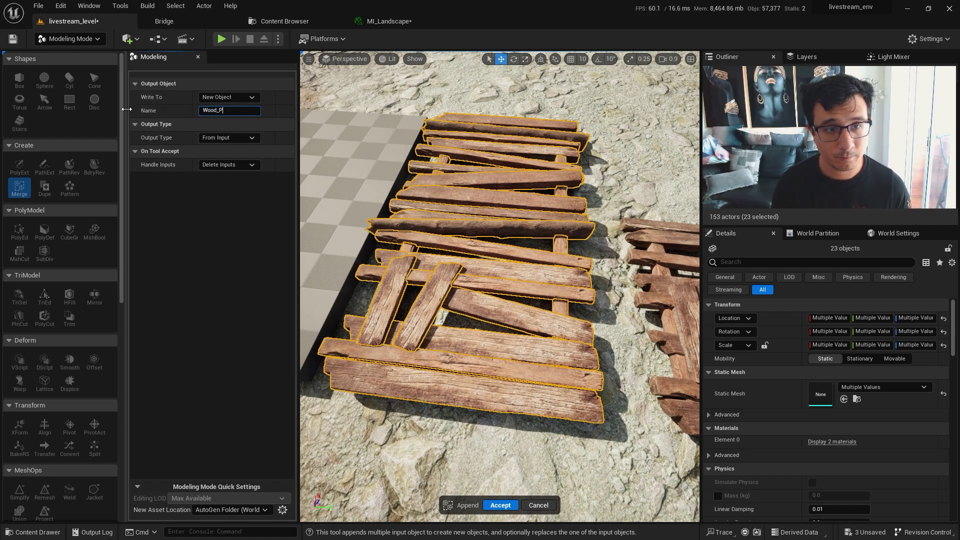
pyautogui.write('Wood_Planks01')
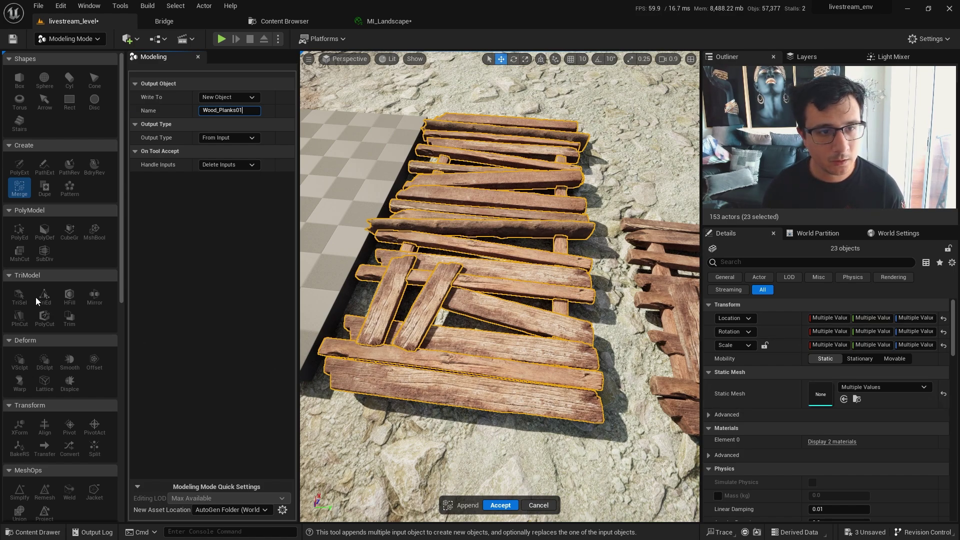
pyautogui.click(245, 139)
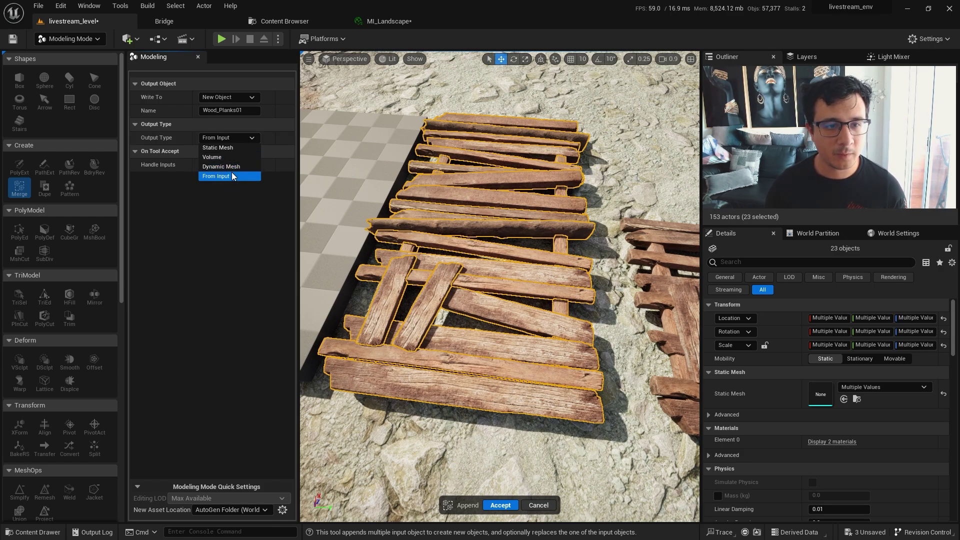
pyautogui.click(238, 135)
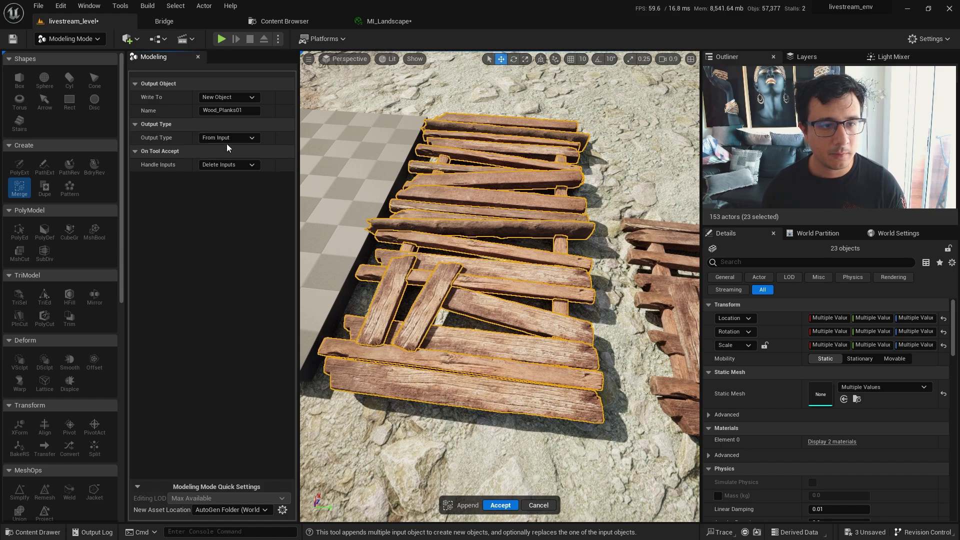
pyautogui.click(250, 165)
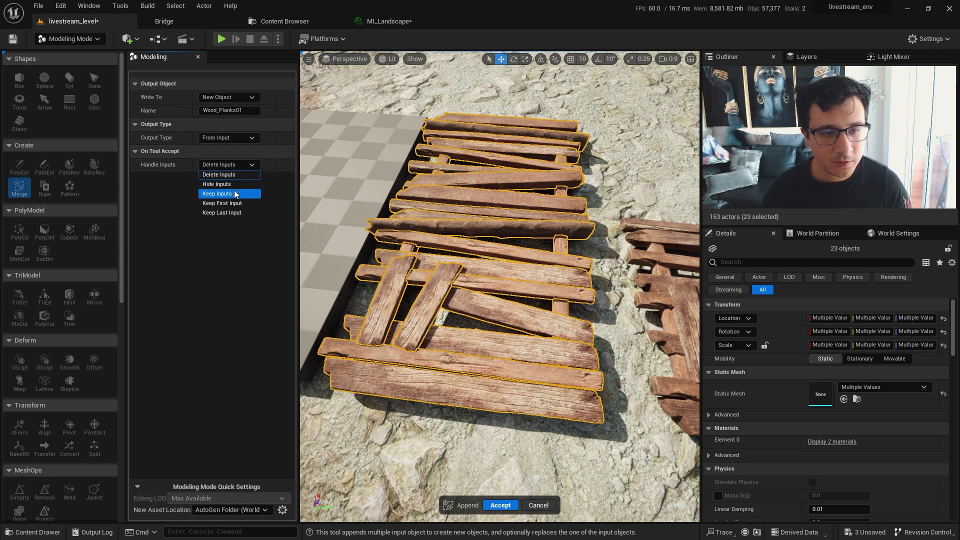
pyautogui.click(506, 504)
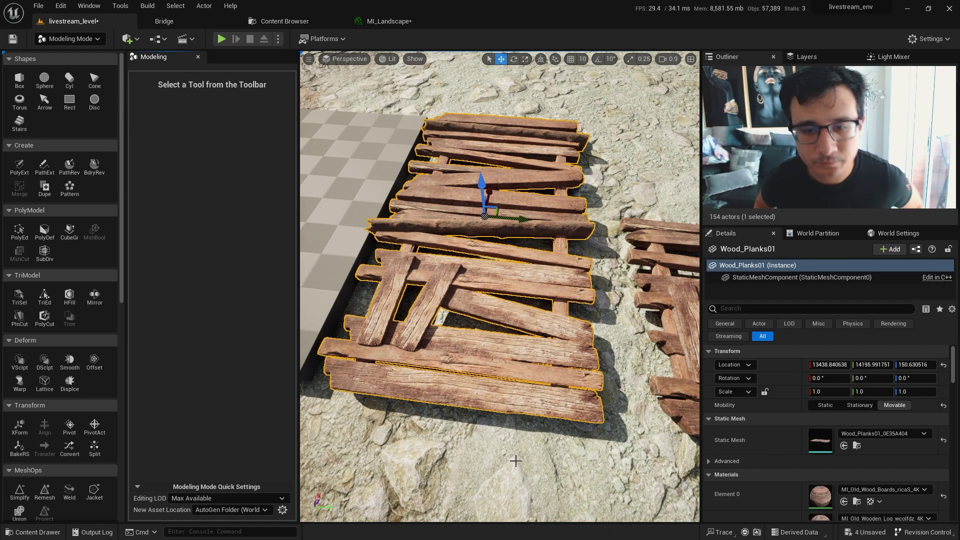
# Step: Raise the merged Wood_Planks01 platform slightly and move it sideways along Y, clear of its original loose pieces
pyautogui.moveTo(500, 286); pyautogui.dragTo(500, 213, button='right')
pyautogui.moveTo(492, 238); pyautogui.dragTo(492, 216)
pyautogui.moveTo(512, 252); pyautogui.dragTo(512, 290, button='right')
pyautogui.moveTo(516, 249); pyautogui.dragTo(368, 228)
pyautogui.moveTo(368, 228); pyautogui.dragTo(343, 228, button='right')
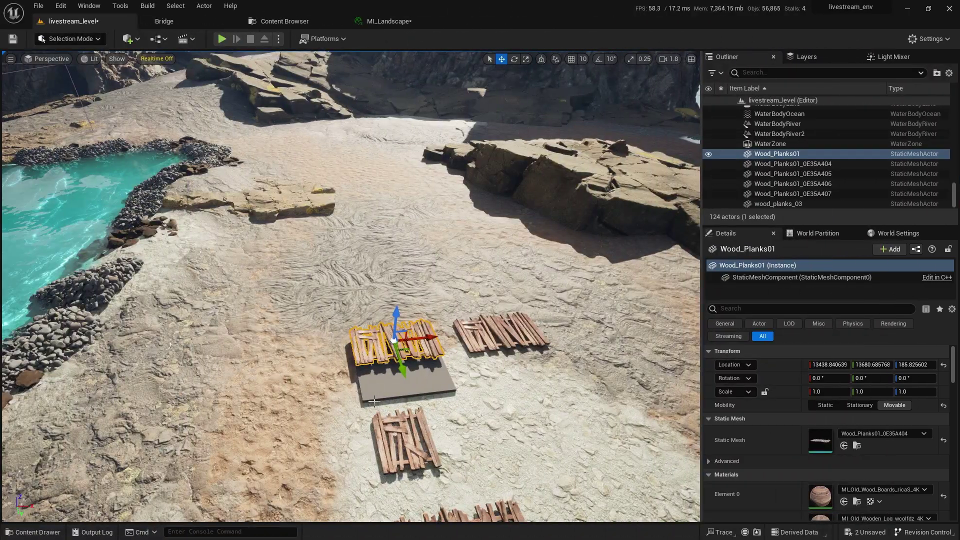
# Step: Switch the editor to Modeling mode and start editing the pivot of the Wood_Planks01 platform
pyautogui.moveTo(350, 250); pyautogui.dragTo(395, 275, button='right')
pyautogui.press('w')
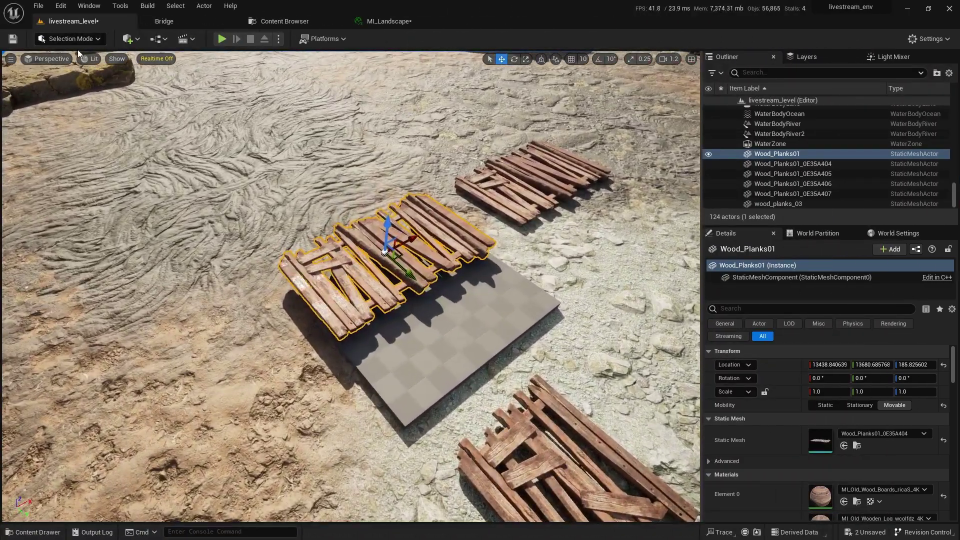
pyautogui.click(75, 40)
pyautogui.click(83, 100)
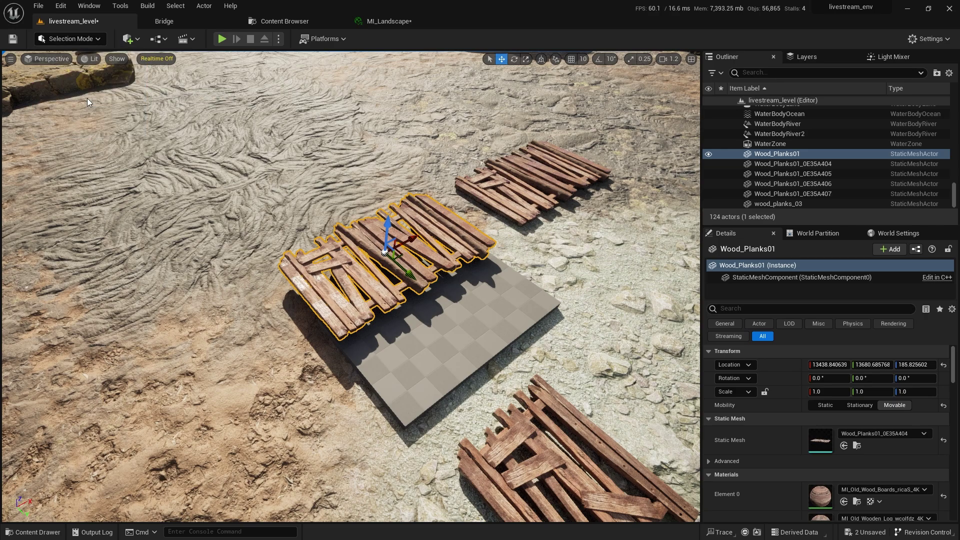
pyautogui.scroll(-3, 113, 379)
pyautogui.click(70, 363)
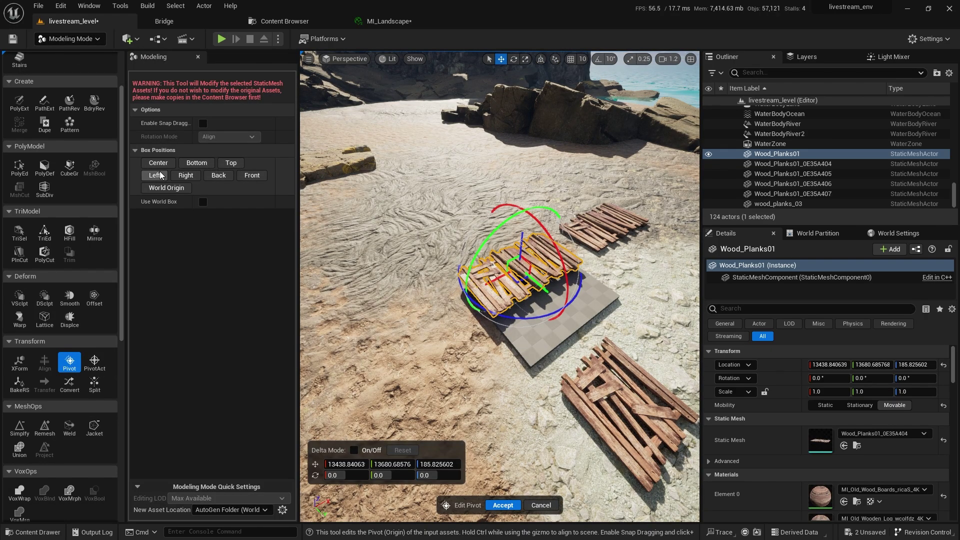
# Step: Try the Left, Back and Front box positions and place the pivot at the platform end with the two diagonal planks
pyautogui.click(160, 175)
pyautogui.click(218, 176)
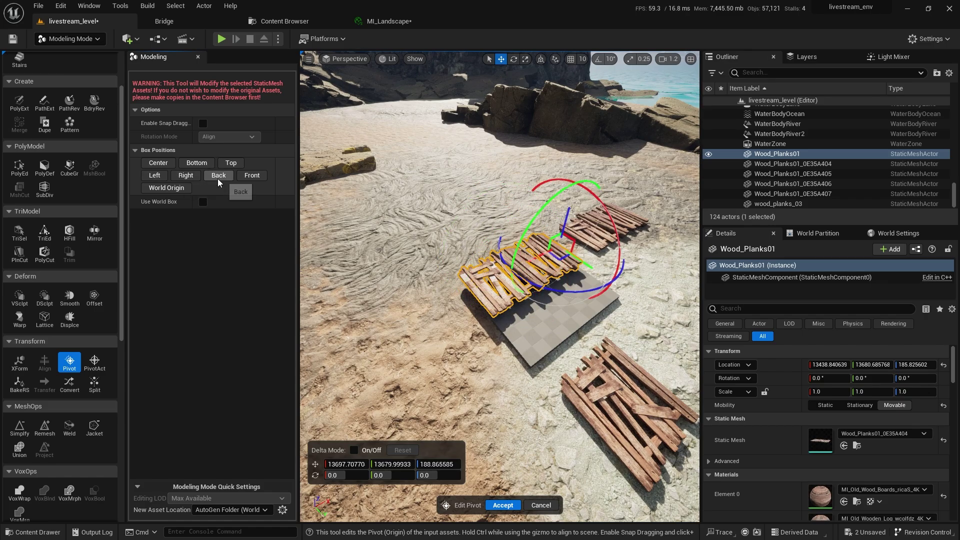
pyautogui.click(250, 176)
pyautogui.keyDown('alt'); pyautogui.moveTo(500, 286); pyautogui.dragTo(370, 286); pyautogui.keyUp('alt')
pyautogui.click(216, 176)
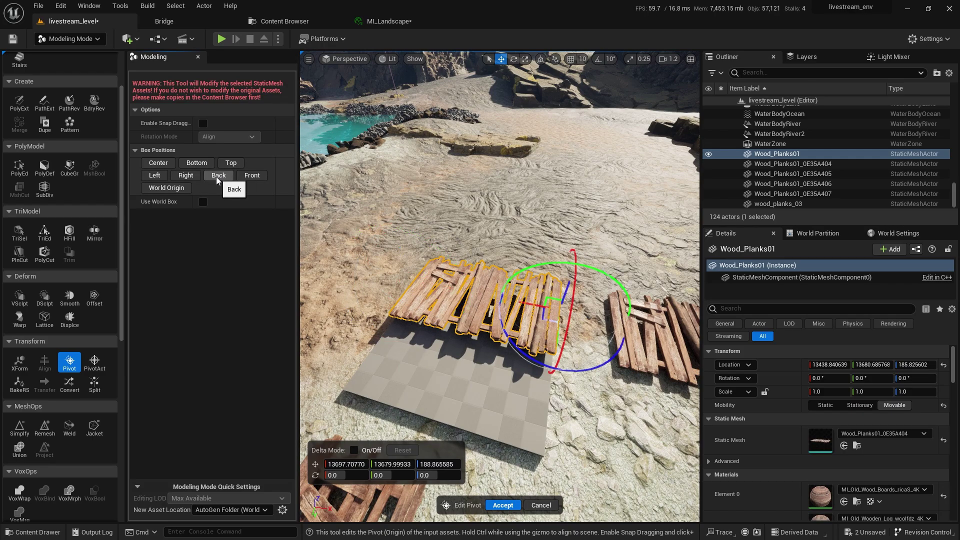
pyautogui.keyDown('alt'); pyautogui.moveTo(500, 372); pyautogui.dragTo(370, 372); pyautogui.keyUp('alt')
pyautogui.keyDown('alt'); pyautogui.moveTo(500, 286); pyautogui.dragTo(320, 286); pyautogui.keyUp('alt')
pyautogui.moveTo(521, 290); pyautogui.dragTo(428, 285, button='middle')
pyautogui.keyDown('alt'); pyautogui.moveTo(400, 280); pyautogui.dragTo(357, 295); pyautogui.keyUp('alt')
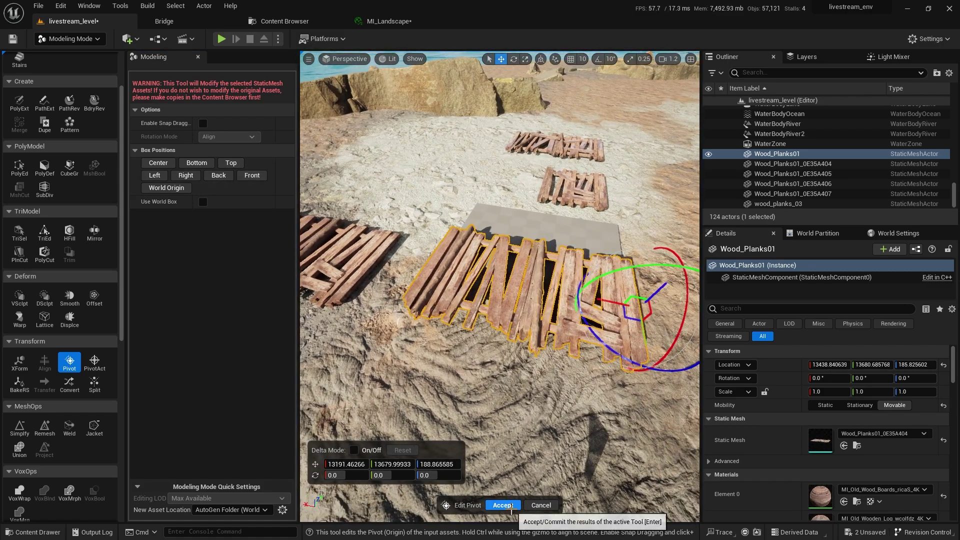